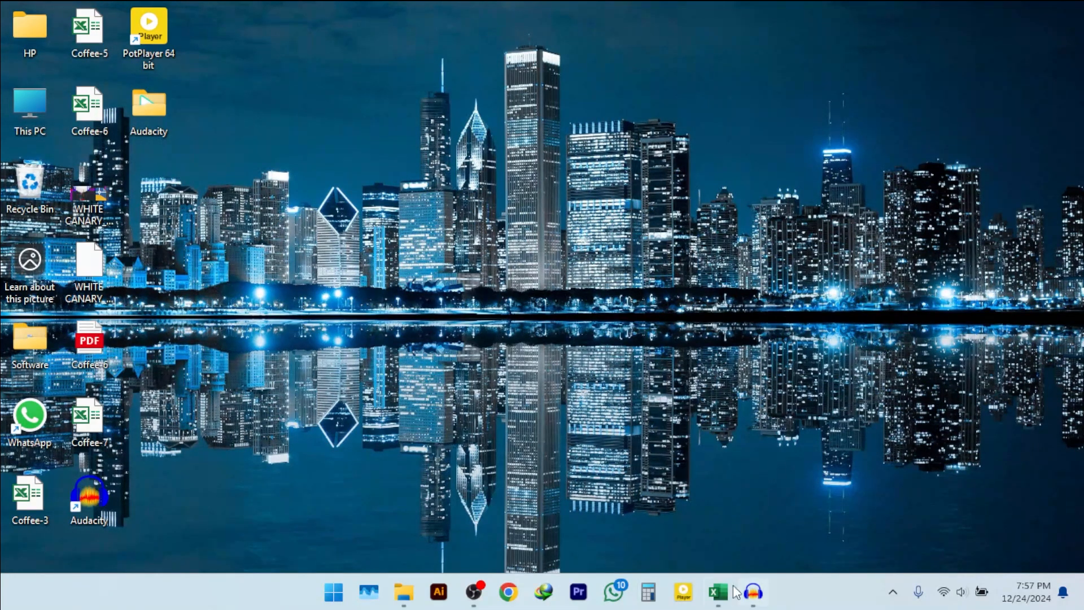
# Switch to the Excel workbook and add borders to the Sum, Sumif and Sumifs headings and the cells below them, G4:I5
pyautogui.click(718, 592)
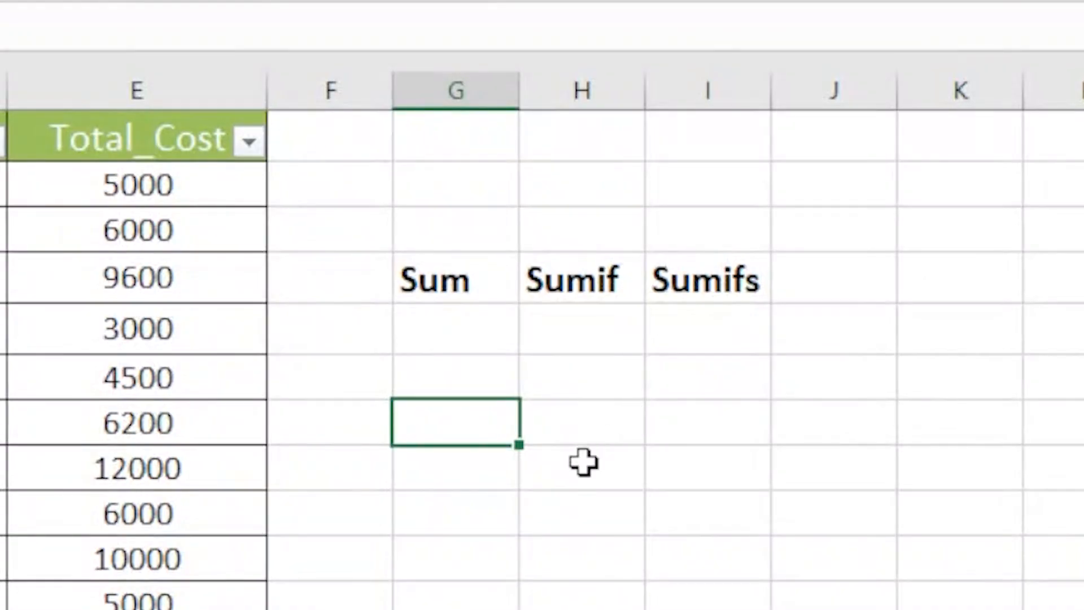
pyautogui.moveTo(421, 278)
pyautogui.mouseDown()
pyautogui.moveTo(695, 298)
pyautogui.moveTo(706, 328)
pyautogui.mouseUp()
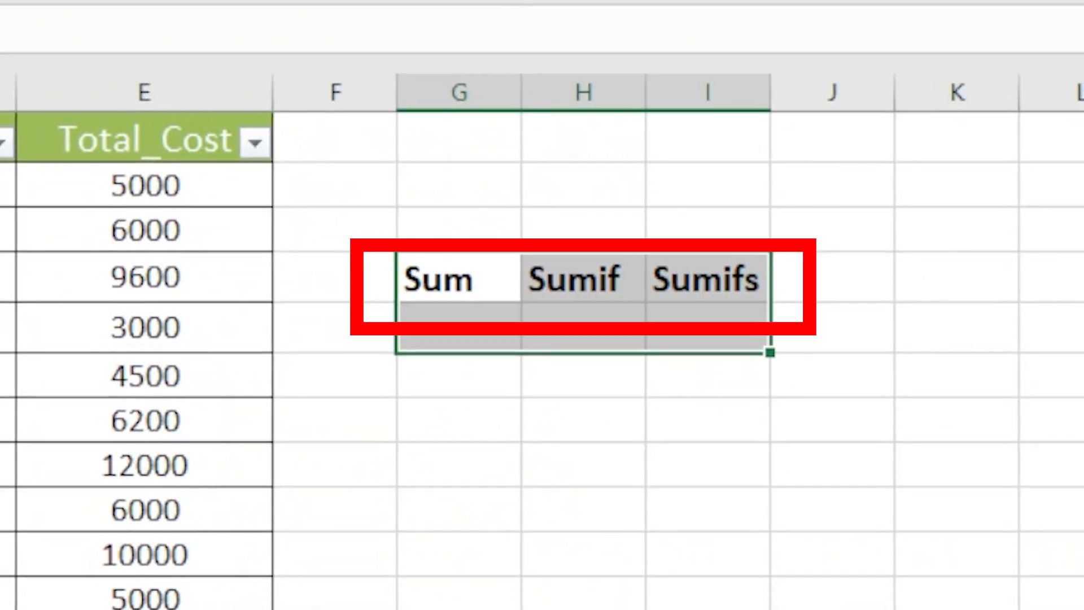
pyautogui.click(621, 491)
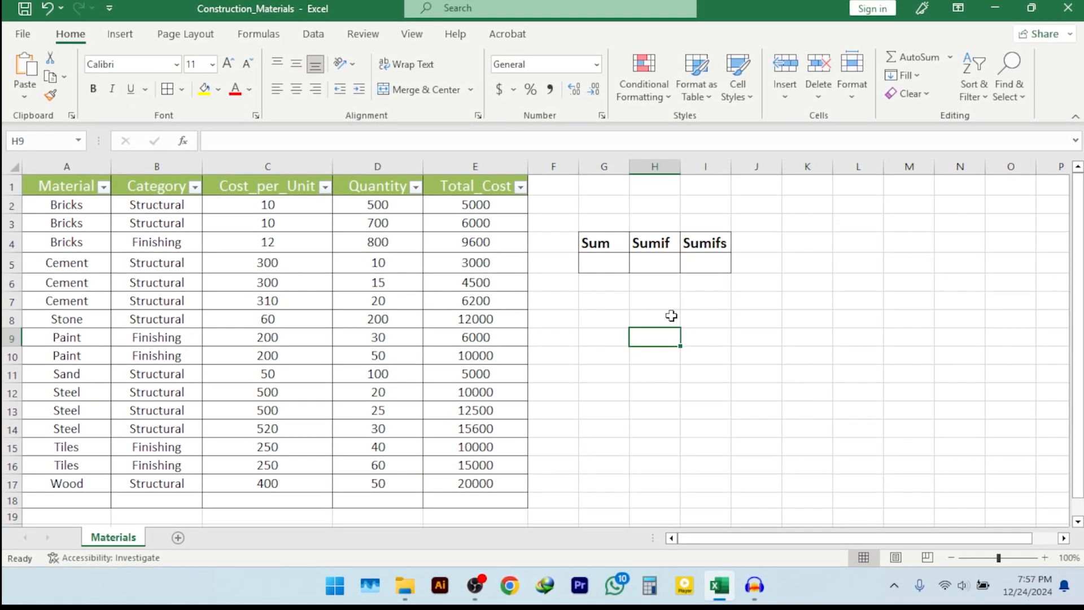
pyautogui.click(597, 256)
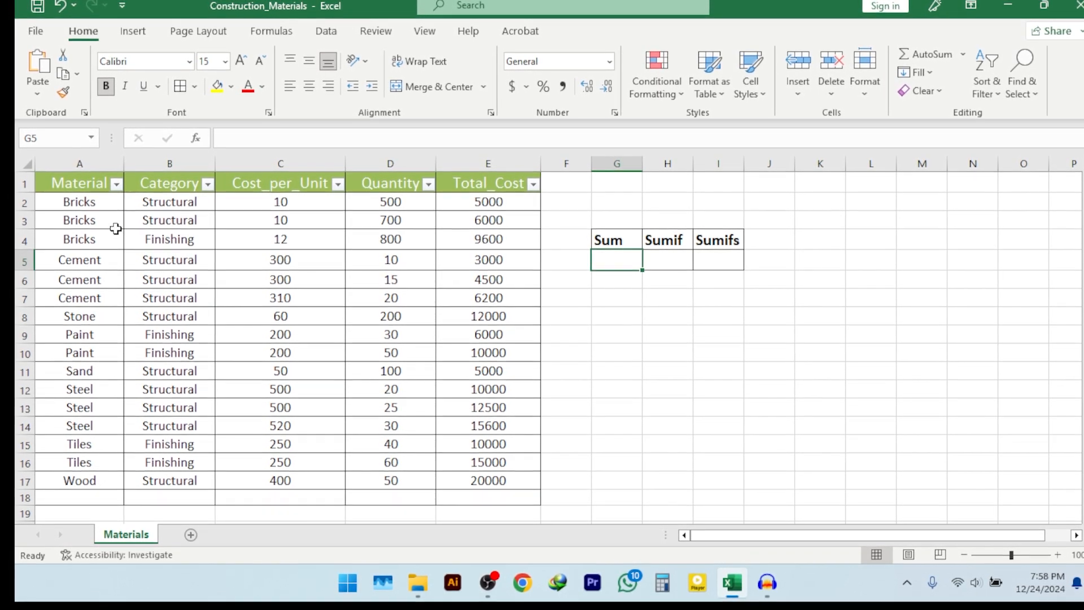
pyautogui.moveTo(70, 193); pyautogui.dragTo(459, 374)
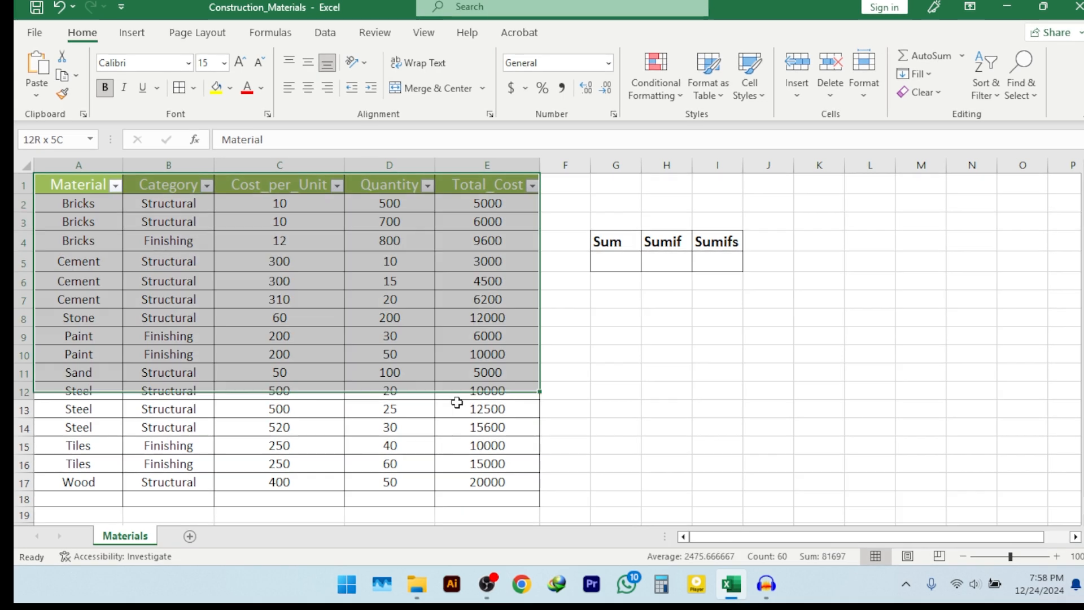
pyautogui.click(610, 419)
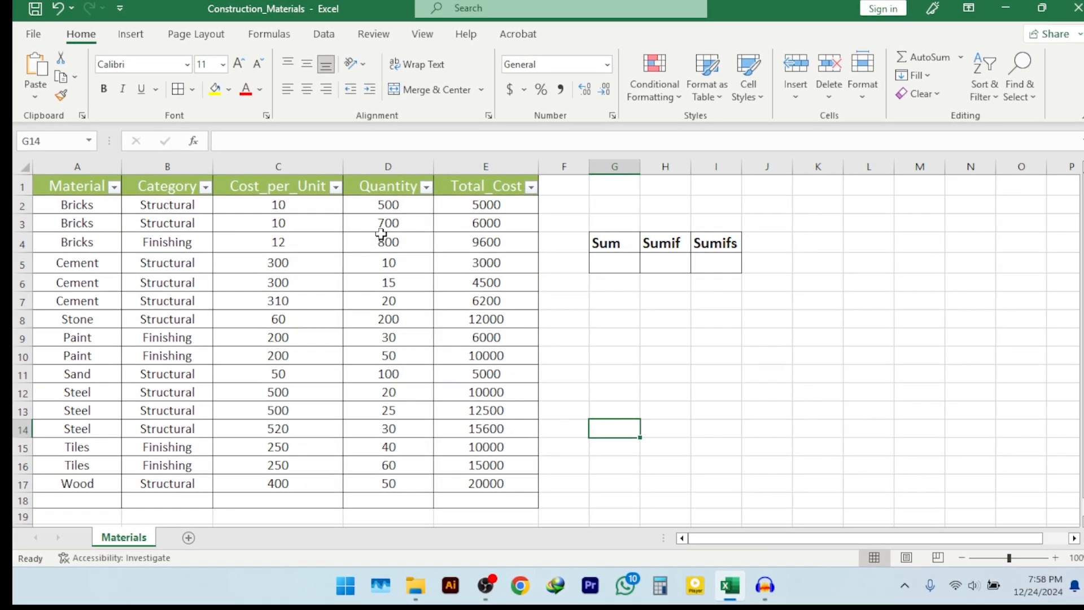
pyautogui.click(385, 189)
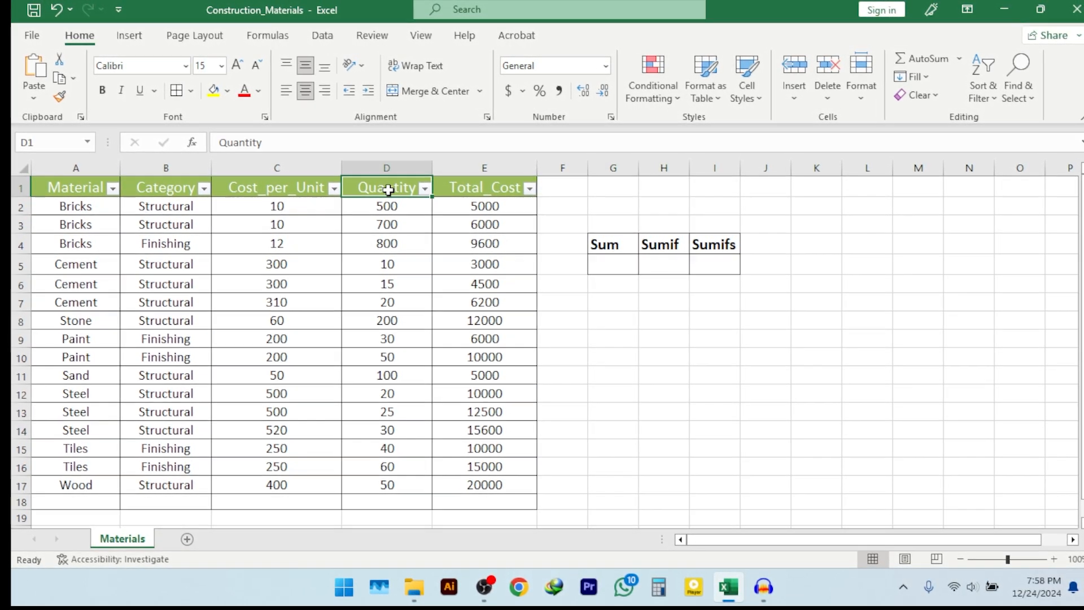
pyautogui.click(621, 376)
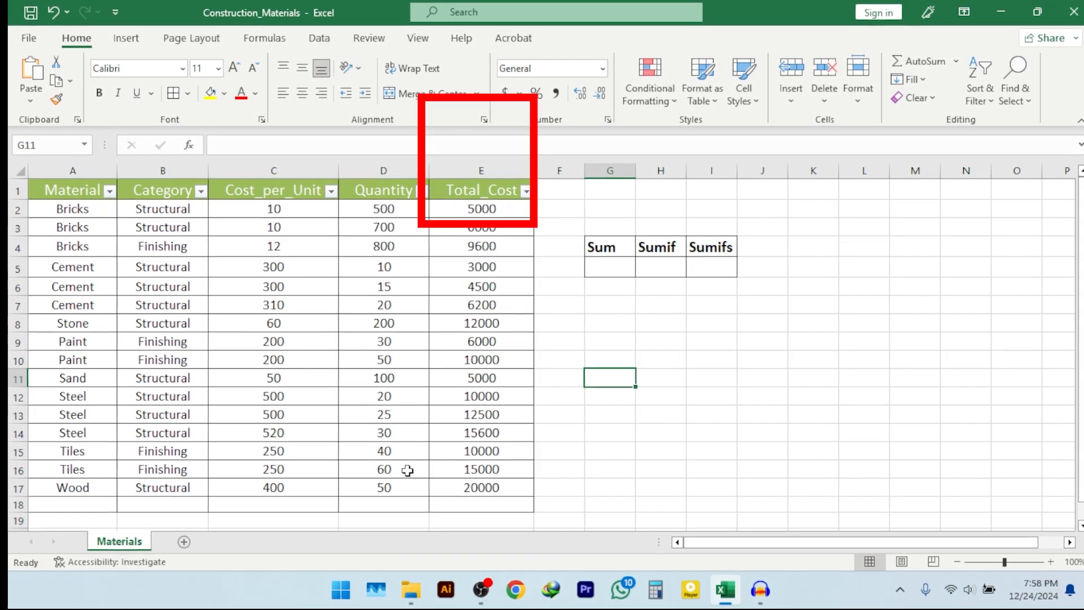
# Total the Quantity column in cell D18 with a SUM formula over D2:D17
pyautogui.click(376, 503)
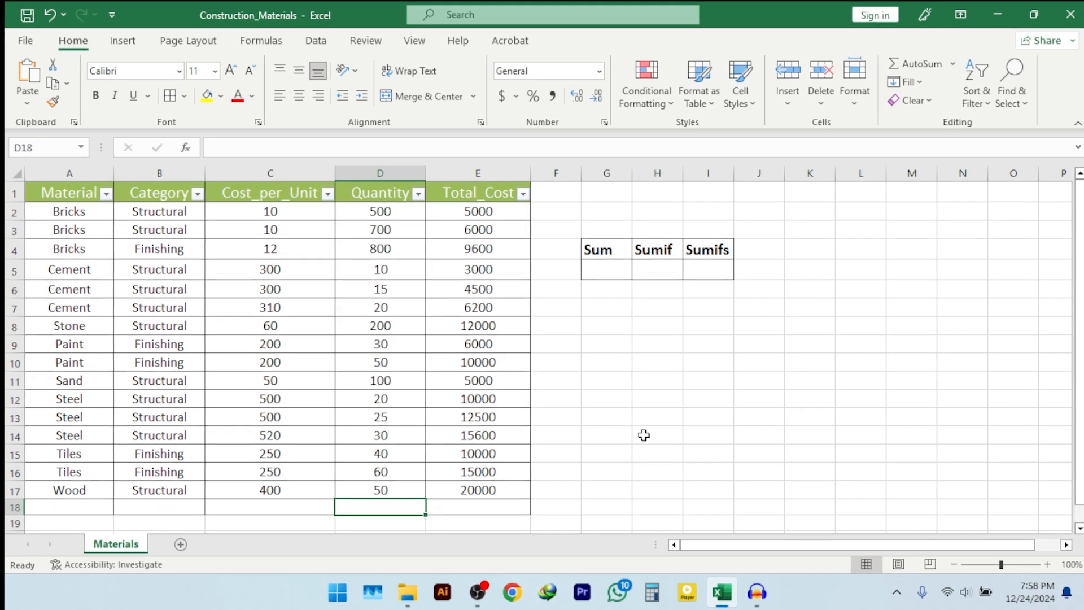
pyautogui.write('=sum')
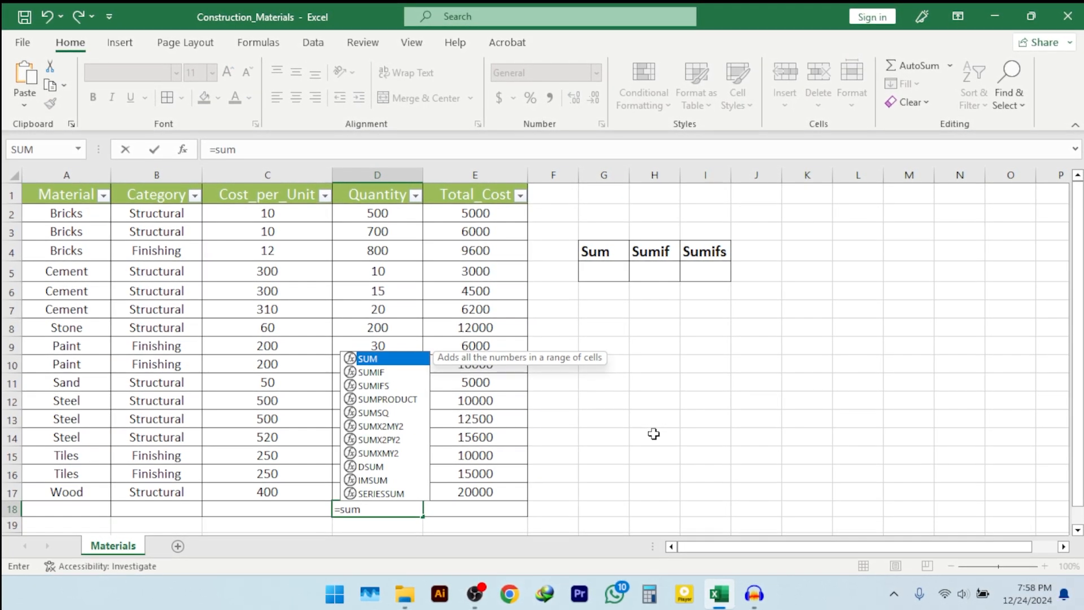
pyautogui.press('Tab')
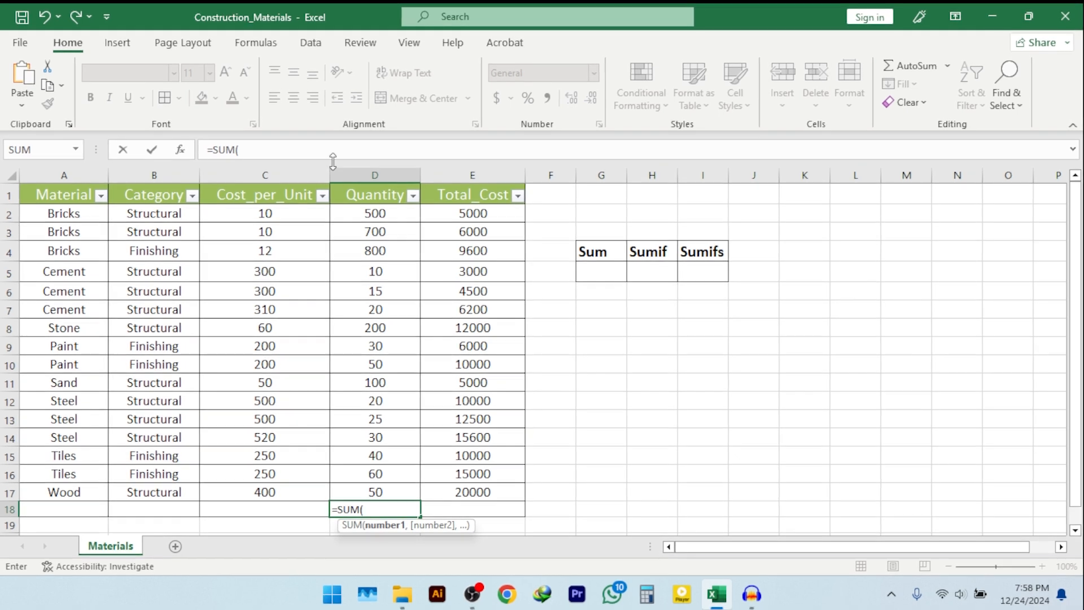
pyautogui.moveTo(384, 215); pyautogui.dragTo(380, 488)
pyautogui.press('Return')
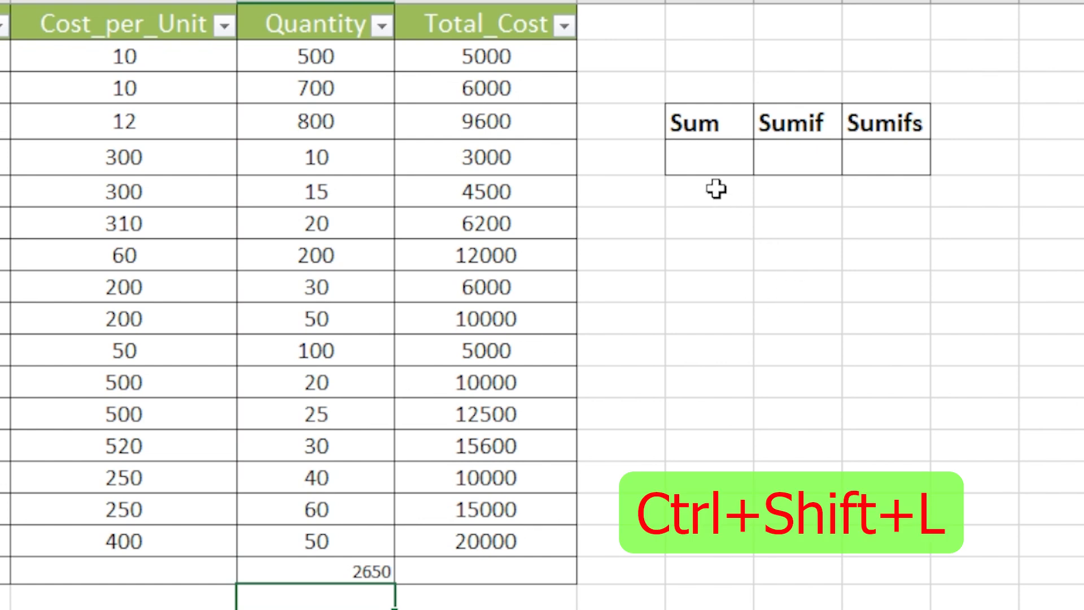
# Enter a SUM formula over the quantities D2:D17 in cell G5, below the Sum heading
pyautogui.click(697, 161)
pyautogui.write('=sum')
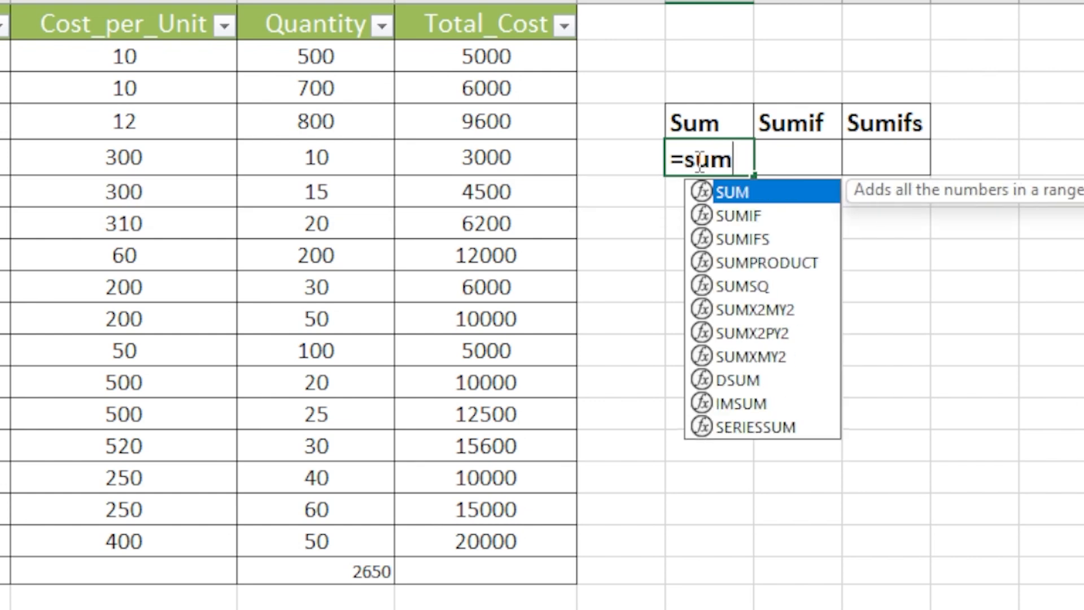
pyautogui.press('Tab')
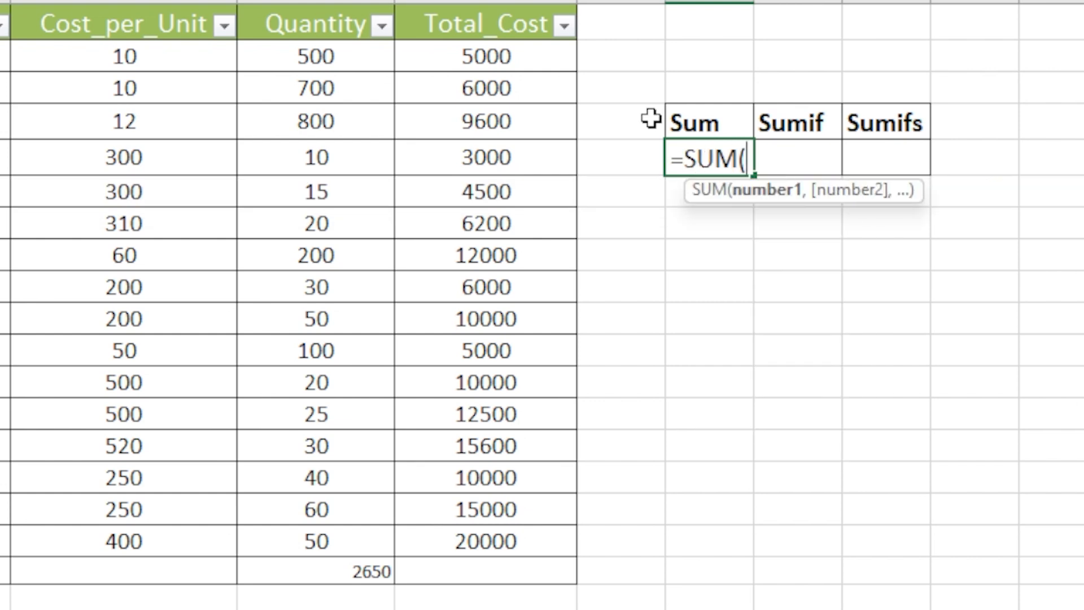
pyautogui.moveTo(290, 63); pyautogui.dragTo(291, 528)
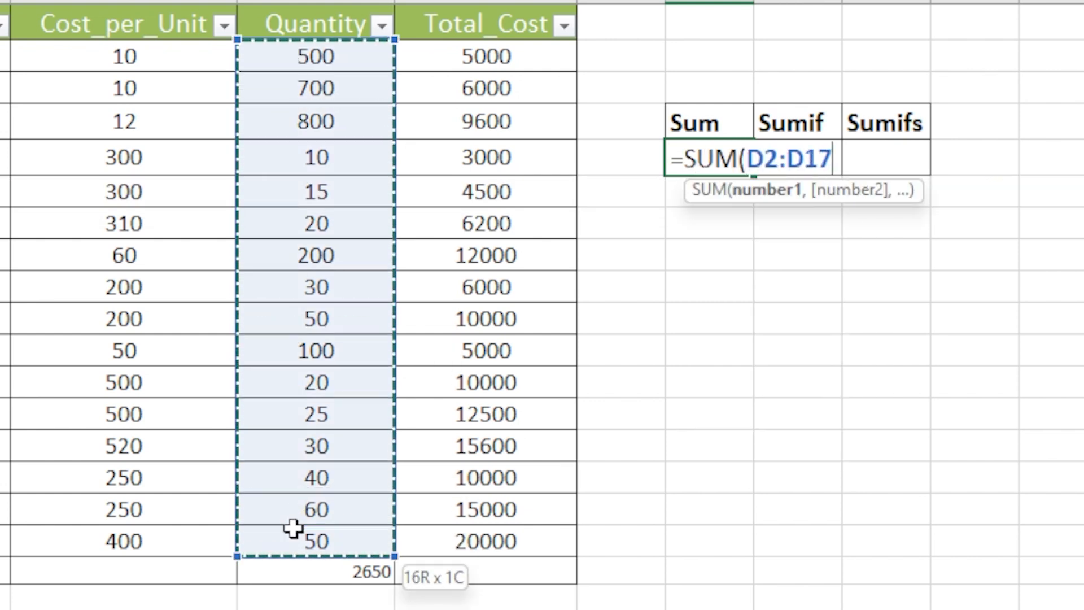
pyautogui.press('Return')
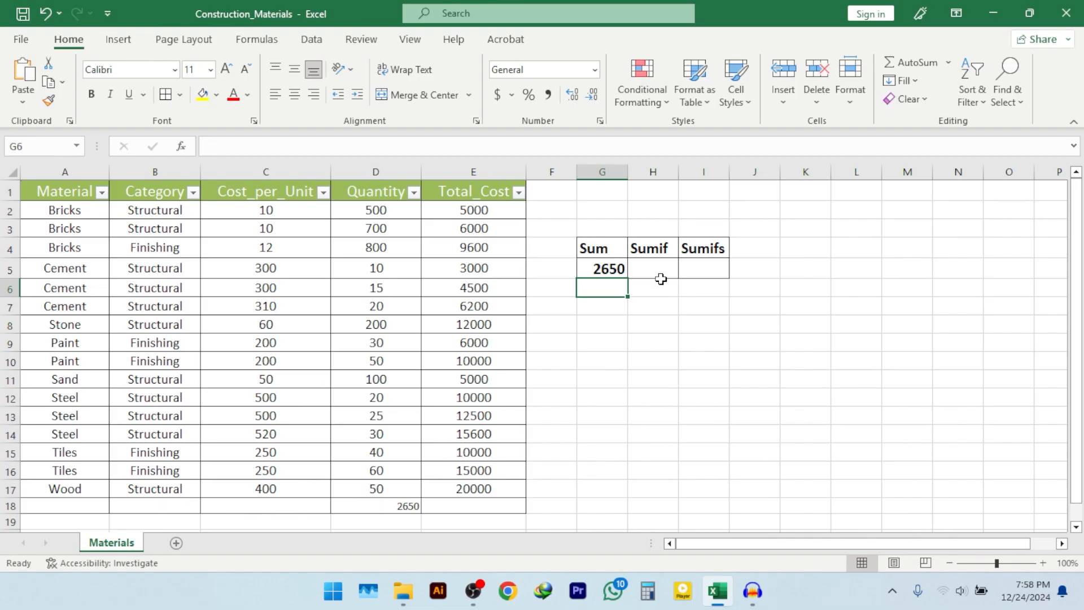
# Build a SUMIF formula in H5 through its function arguments, with range A2:A17, criteria A2 and sum range D2:D17
pyautogui.click(646, 276)
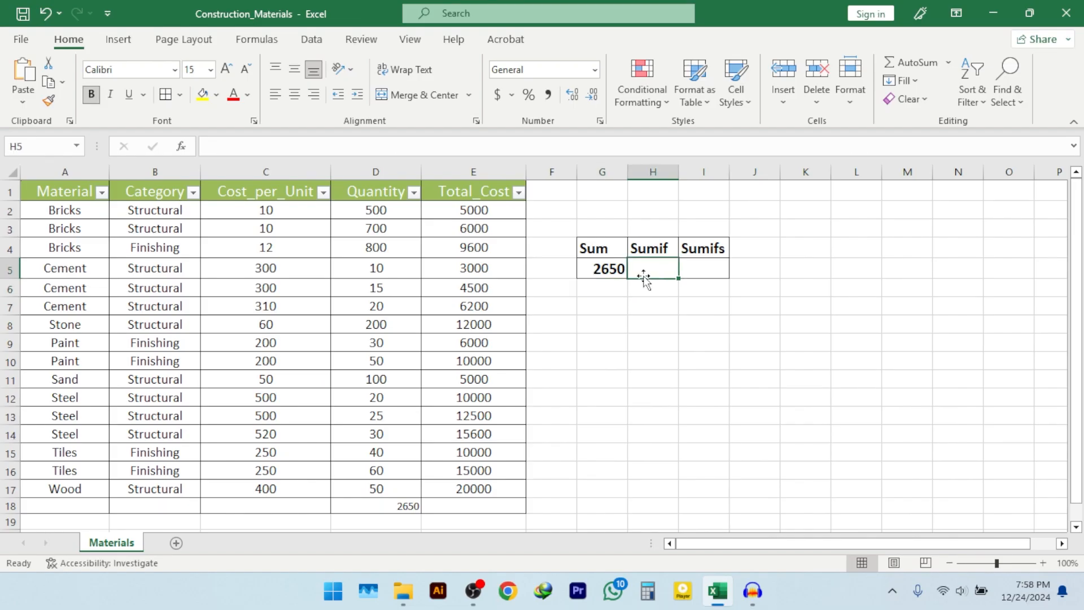
pyautogui.write('=sumif')
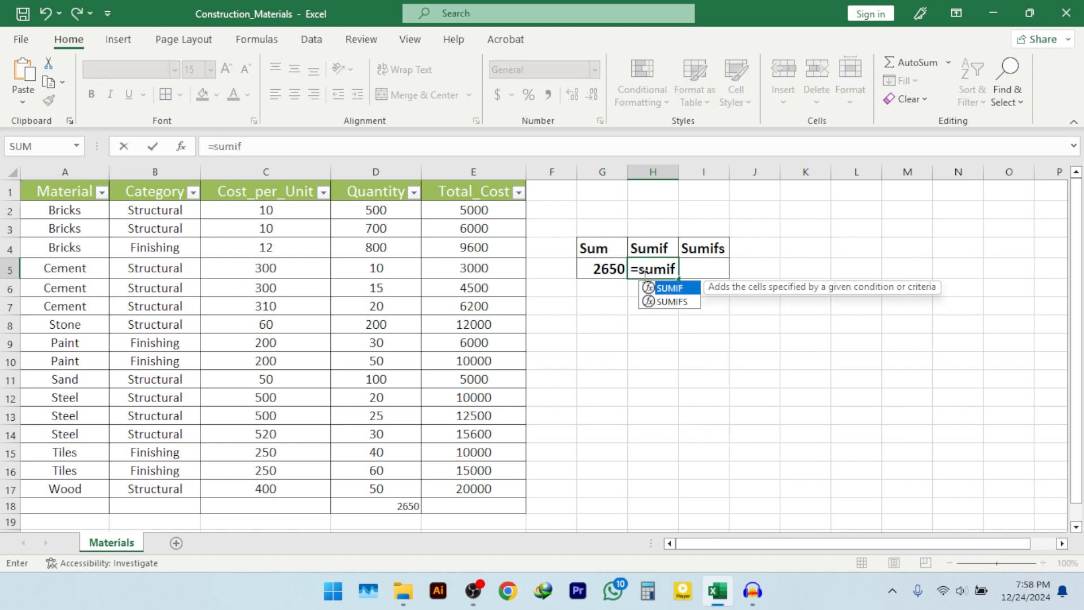
pyautogui.press('Tab')
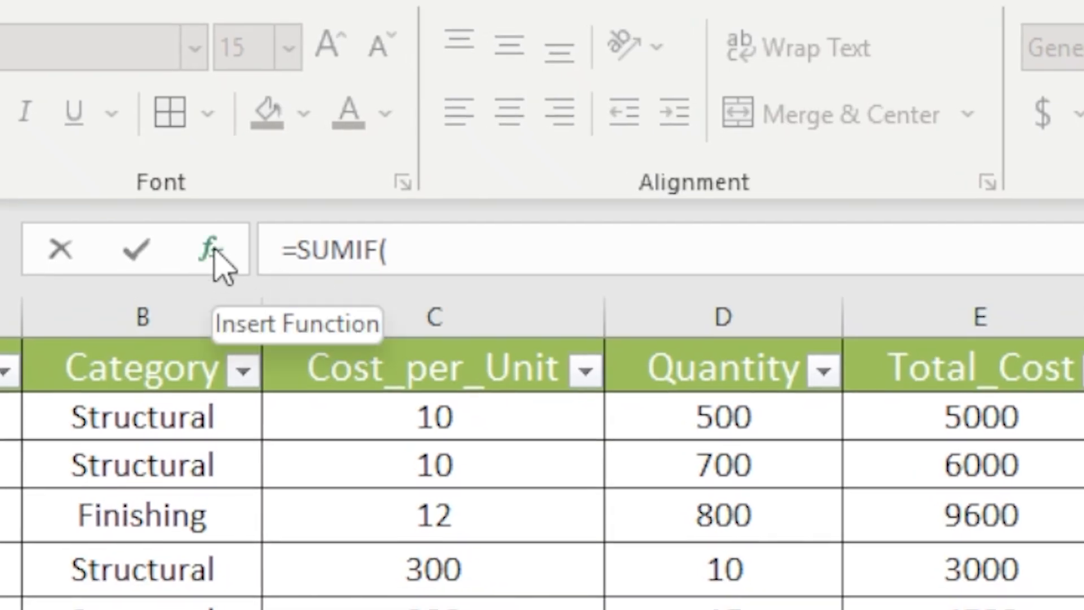
pyautogui.click(217, 248)
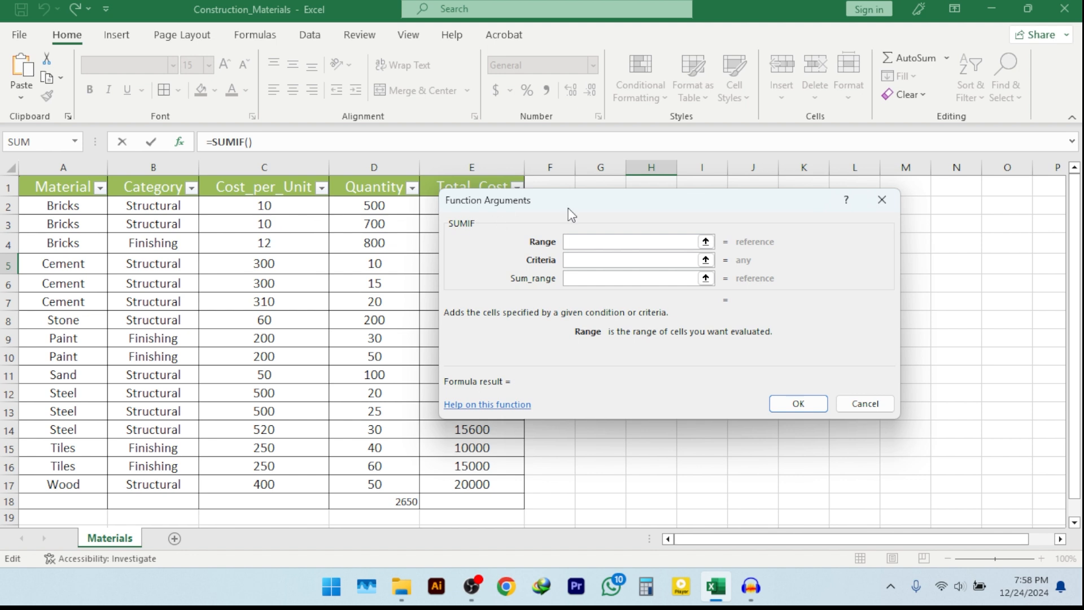
pyautogui.moveTo(635, 201); pyautogui.dragTo(767, 168)
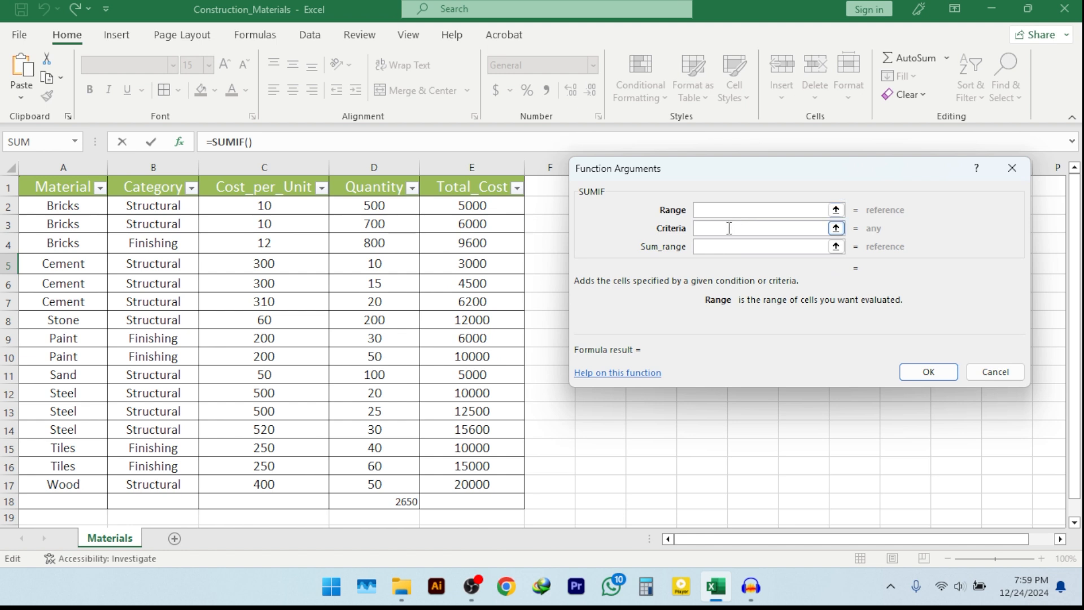
pyautogui.click(729, 228)
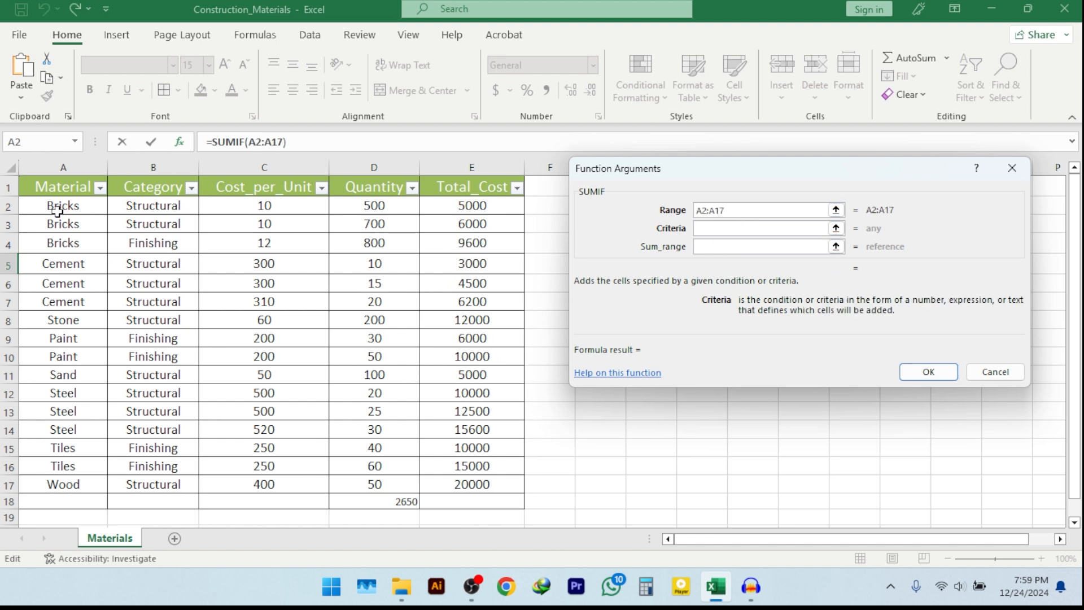
pyautogui.click(58, 211)
pyautogui.click(709, 246)
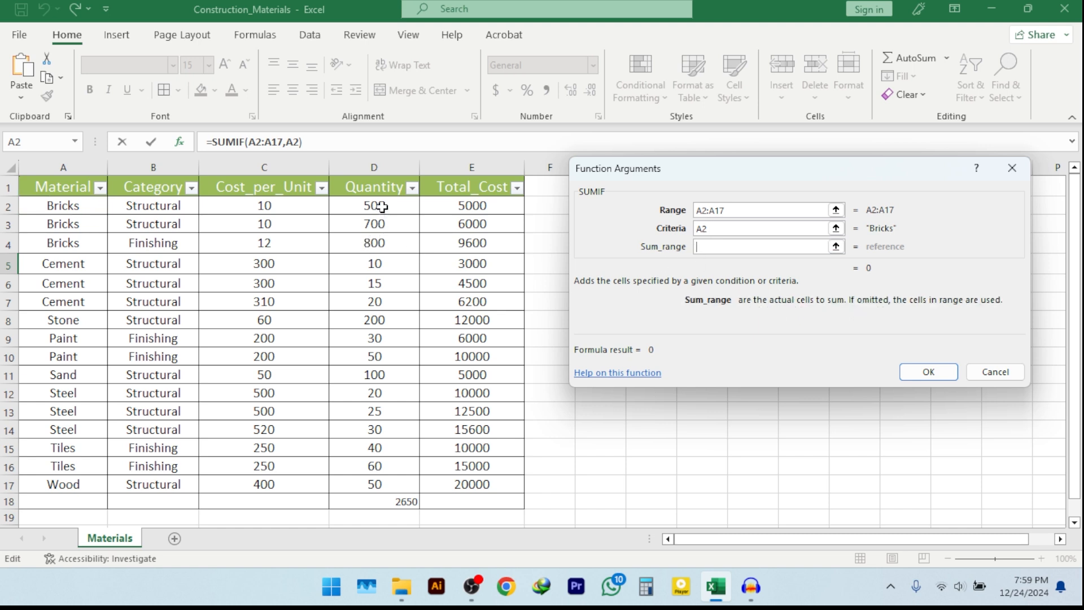
pyautogui.moveTo(383, 204); pyautogui.dragTo(396, 476)
pyautogui.press('Return')
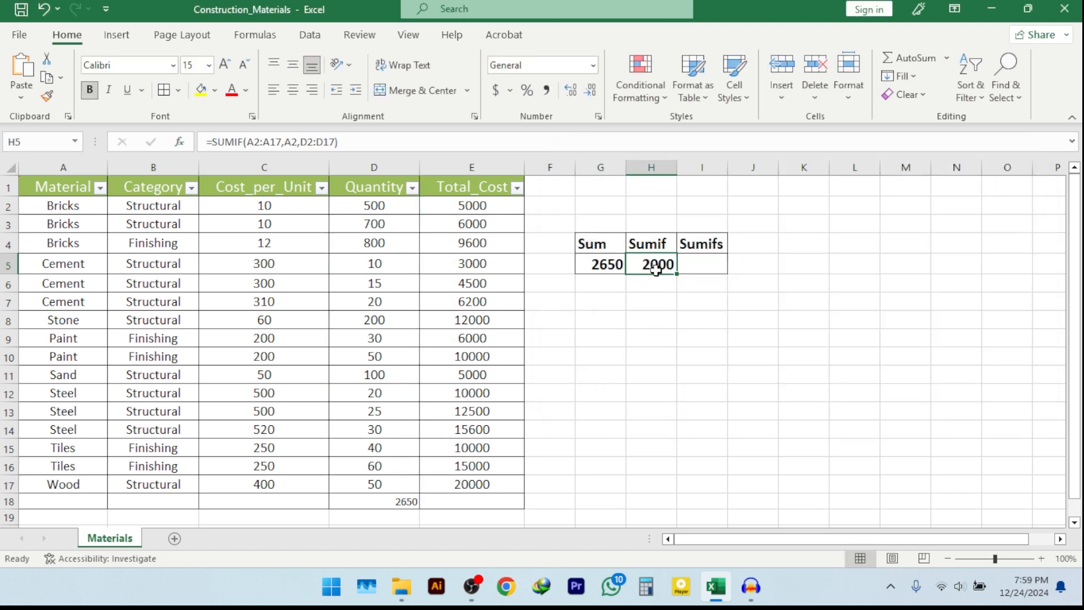
# Start a SUMIFS formula in I5 through its function arguments and set the sum range to D2:D17
pyautogui.click(690, 270)
pyautogui.write('=sum')
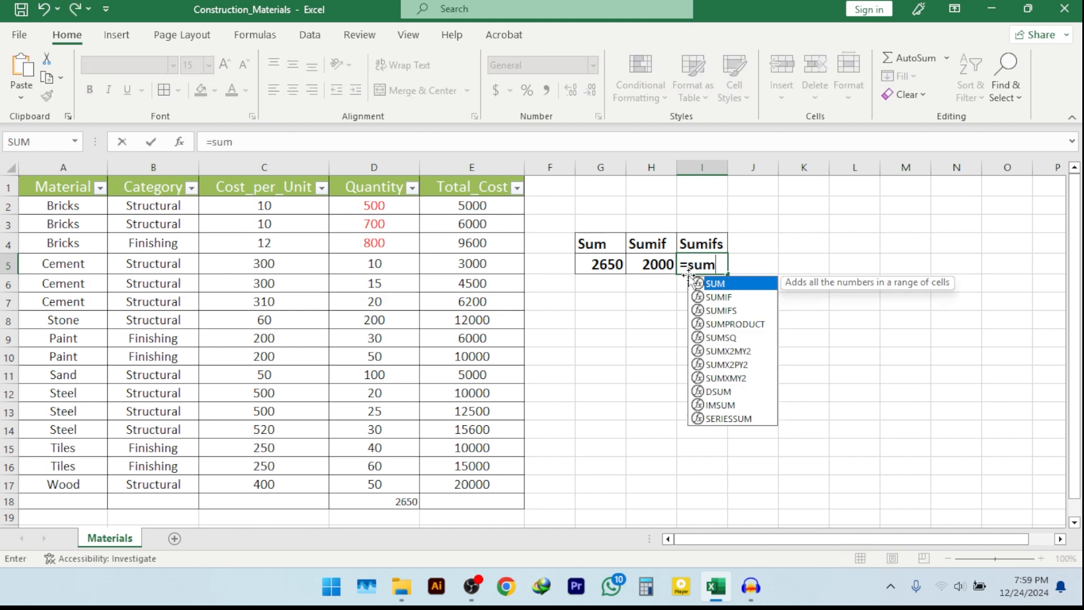
pyautogui.write('ifs')
pyautogui.press('Tab')
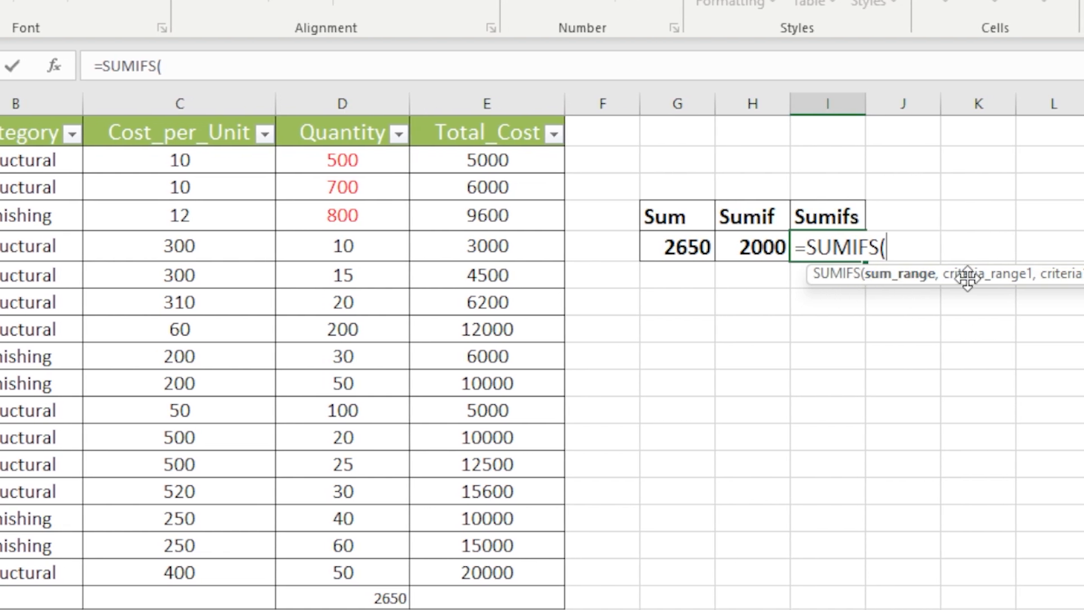
pyautogui.click(54, 67)
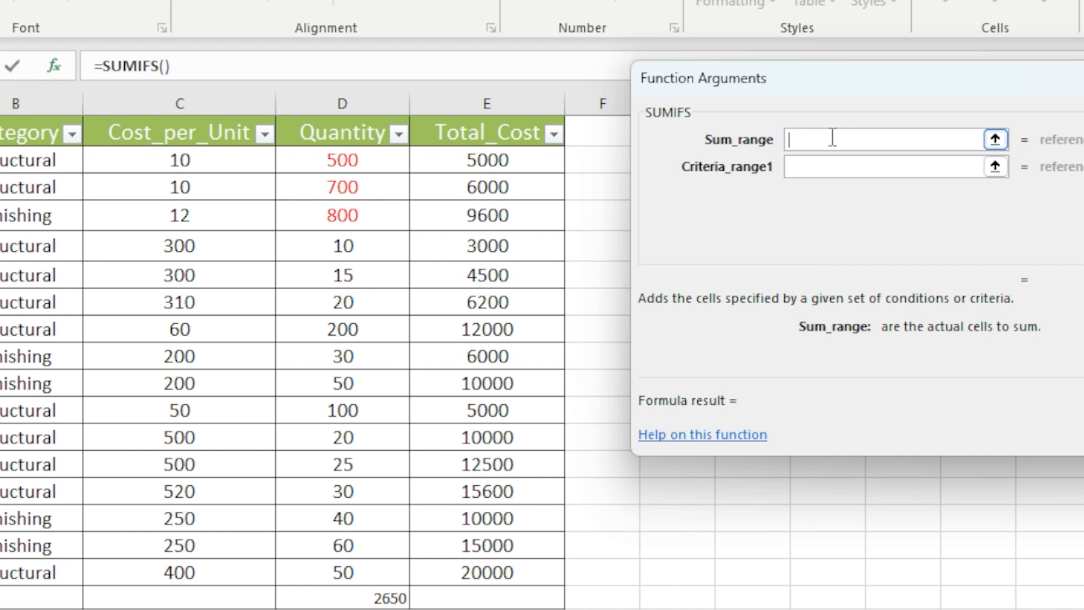
pyautogui.moveTo(820, 77); pyautogui.dragTo(831, 100)
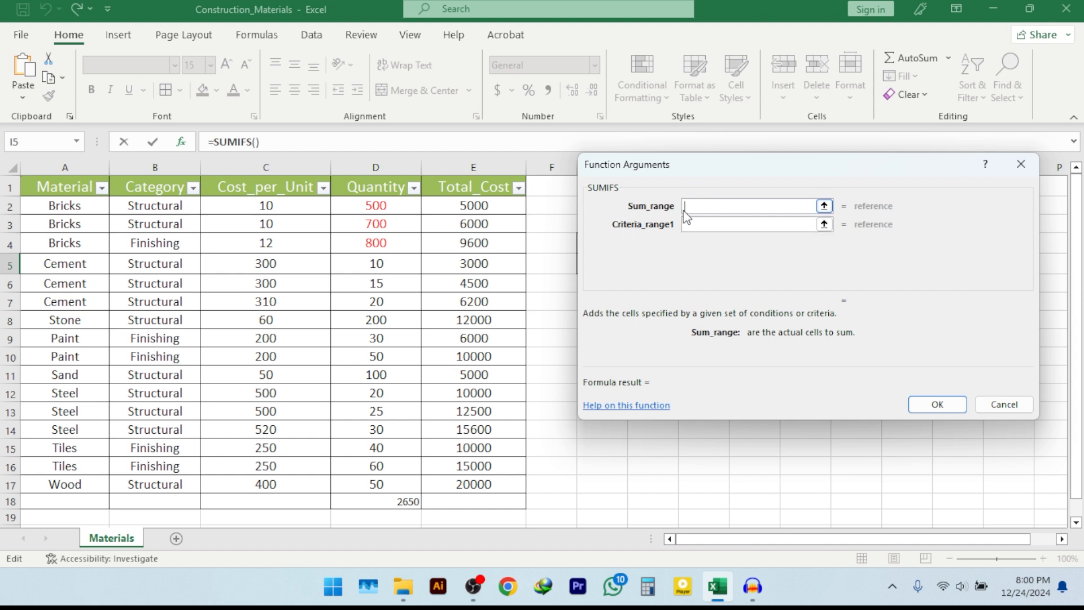
pyautogui.moveTo(386, 203); pyautogui.dragTo(385, 479)
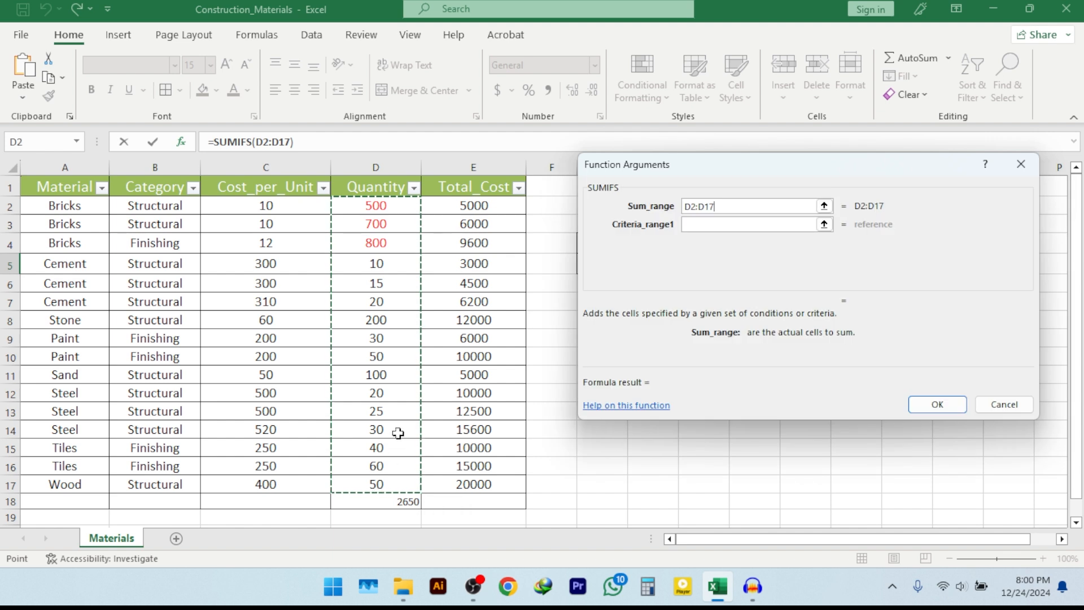
# Set the first SUMIFS condition to criteria range A2:A17 with cell A2 (Bricks) as the criterion
pyautogui.click(696, 224)
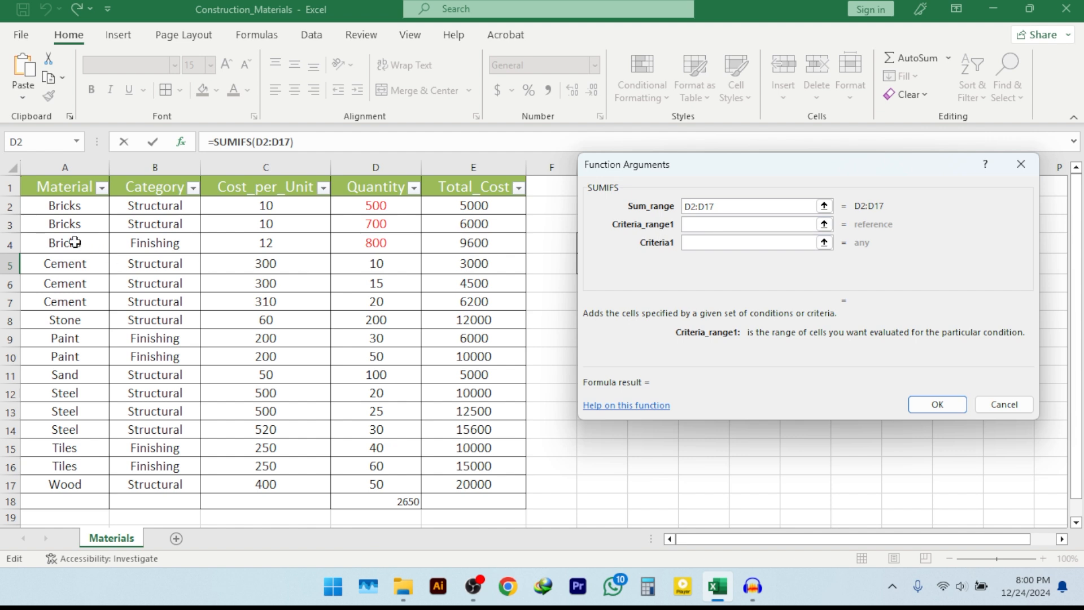
pyautogui.moveTo(72, 205); pyautogui.dragTo(62, 480)
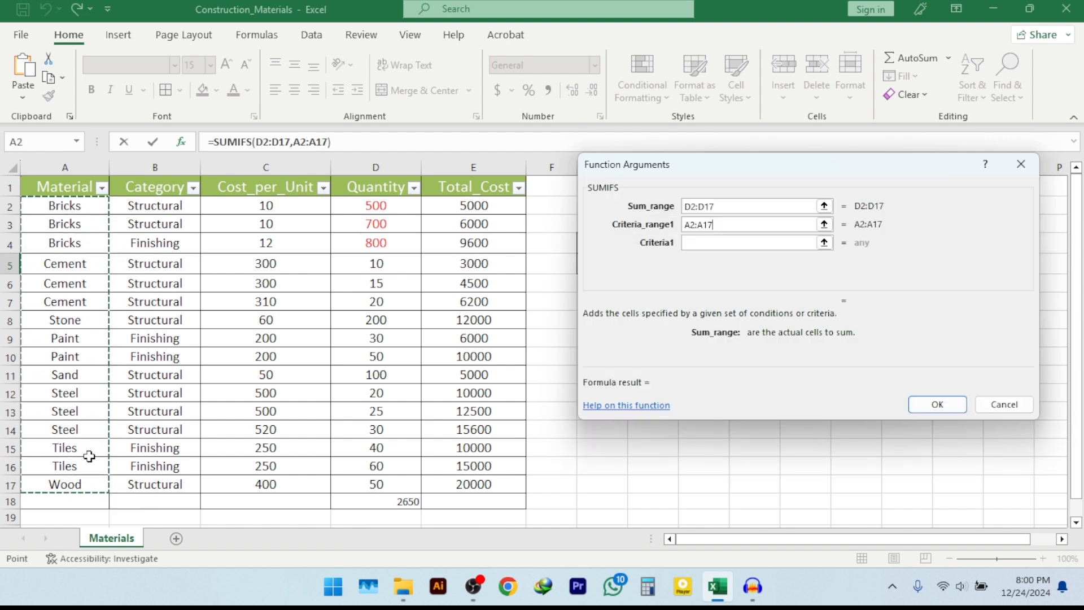
pyautogui.click(683, 241)
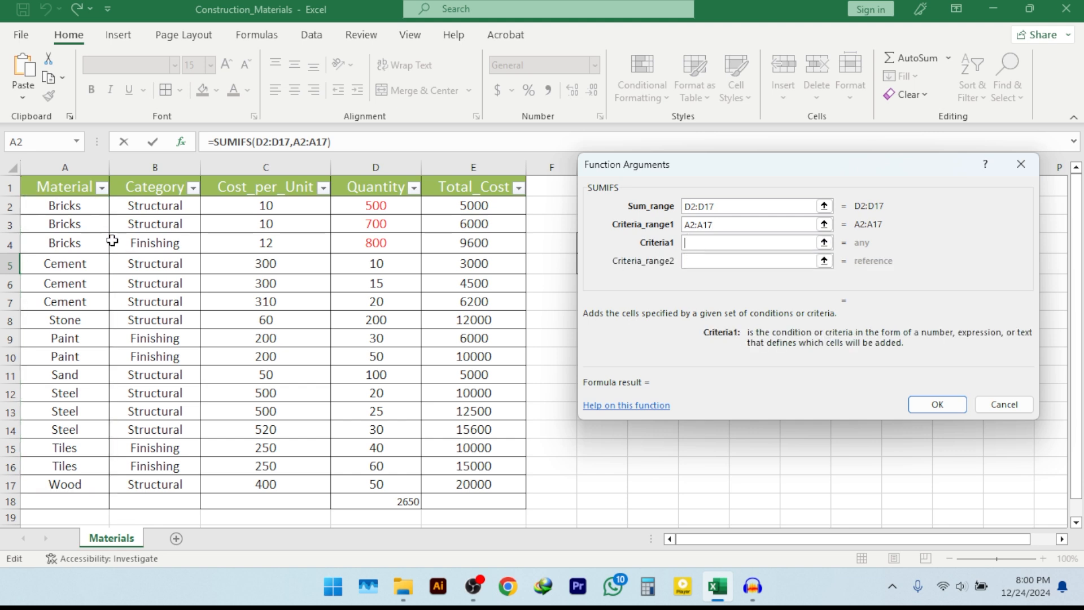
pyautogui.click(62, 205)
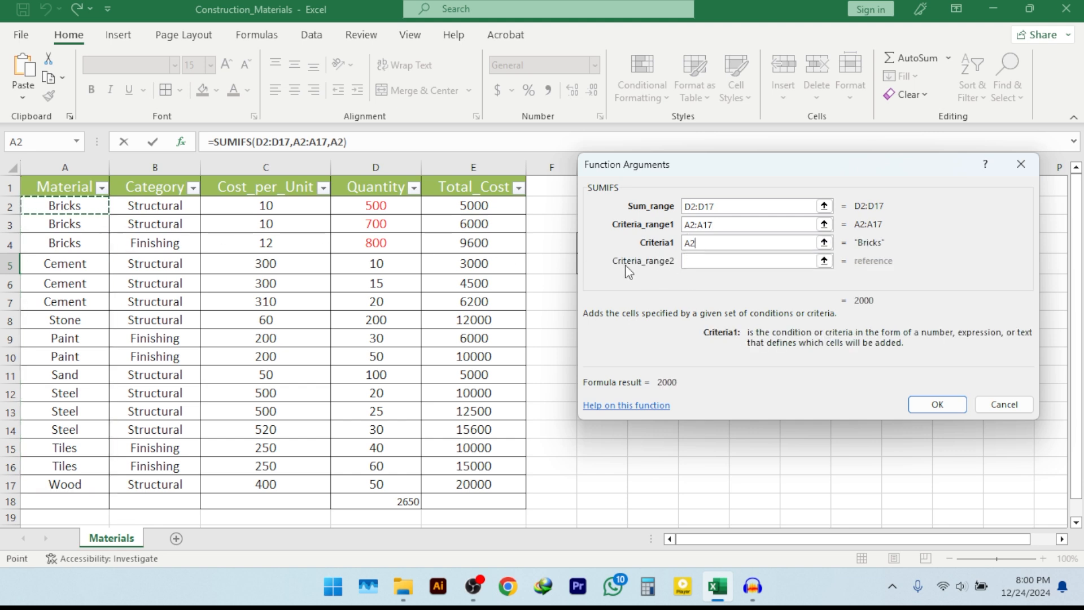
# Set the second SUMIFS condition to criteria range B2:B17 with criterion B2 (Structural), and enter the finished formula in I5
pyautogui.click(697, 261)
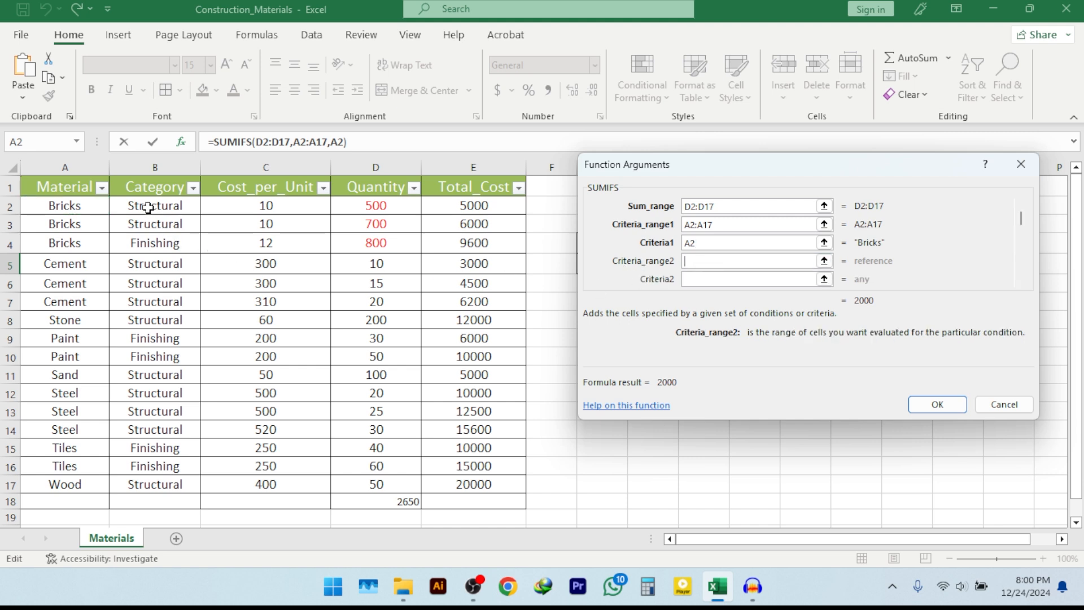
pyautogui.moveTo(148, 208); pyautogui.dragTo(162, 481)
pyautogui.click(708, 279)
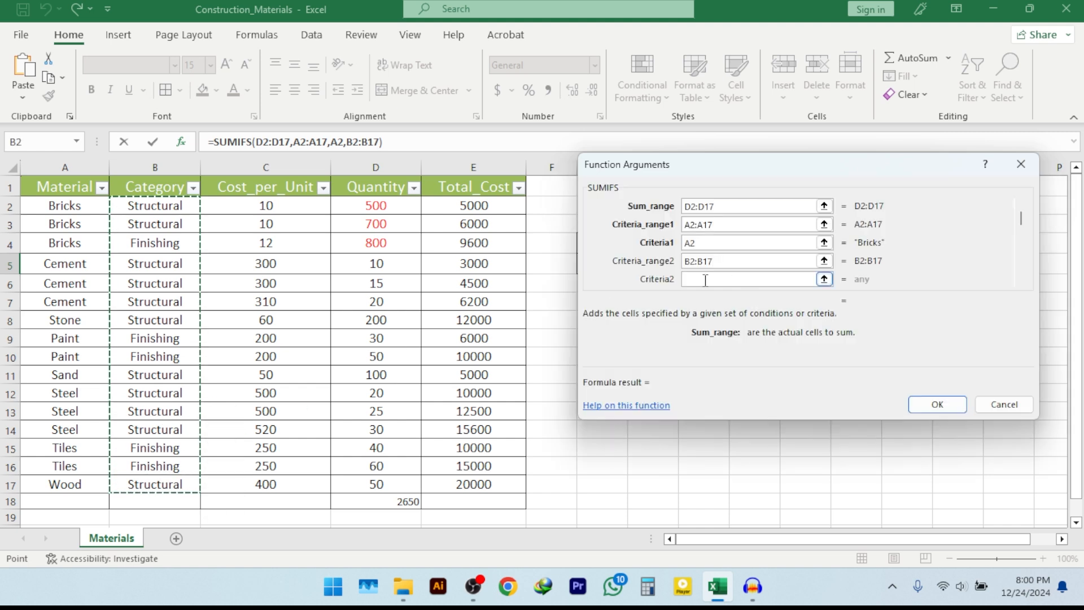
pyautogui.click(141, 209)
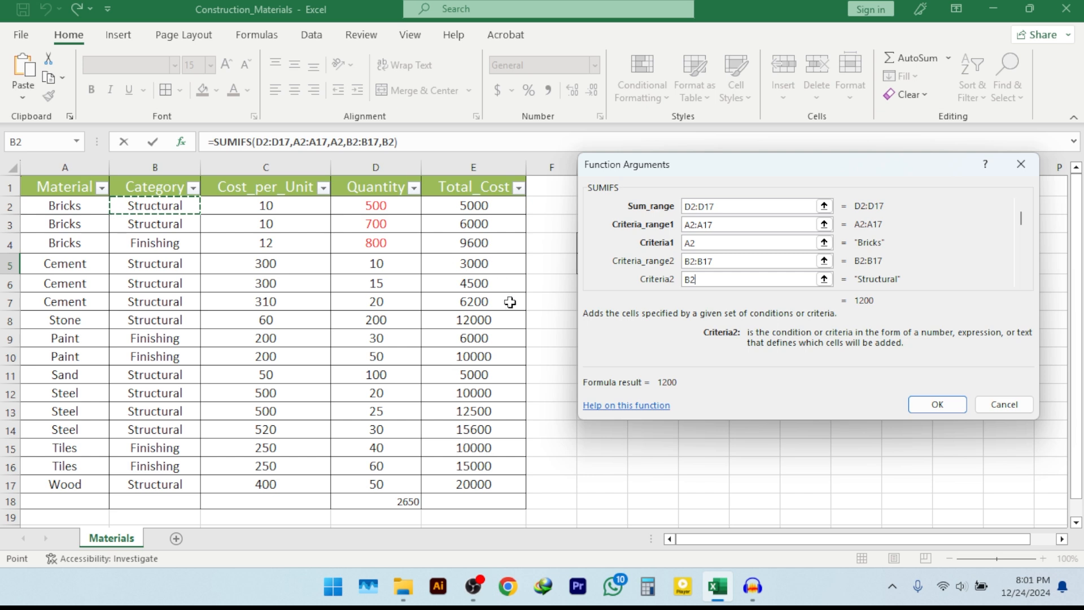
pyautogui.click(938, 404)
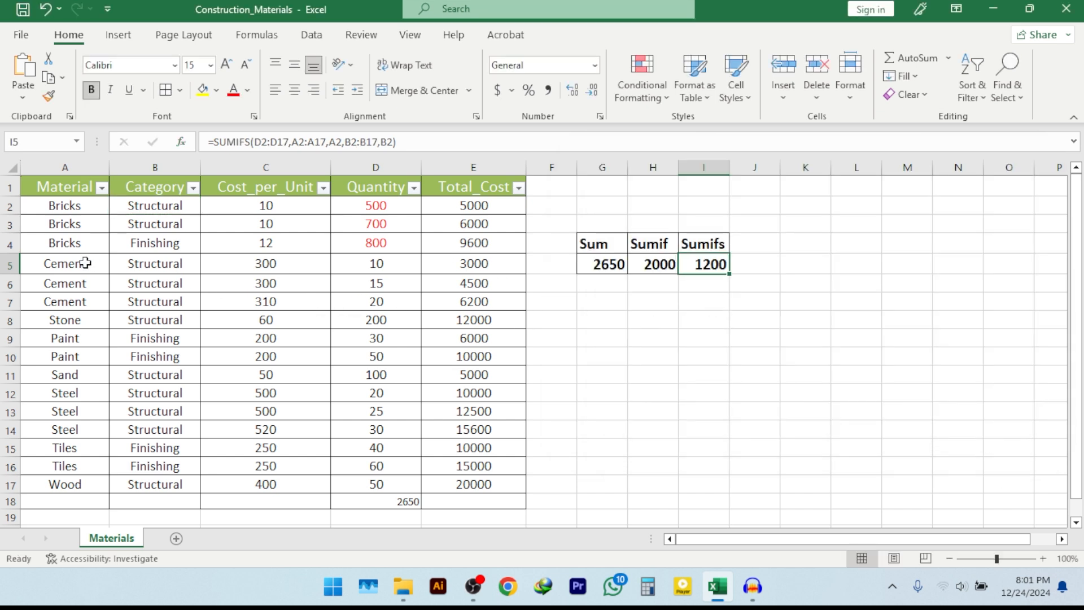
# Highlight the Bricks Finishing record in A4:D4 with a yellow fill
pyautogui.click(10, 244)
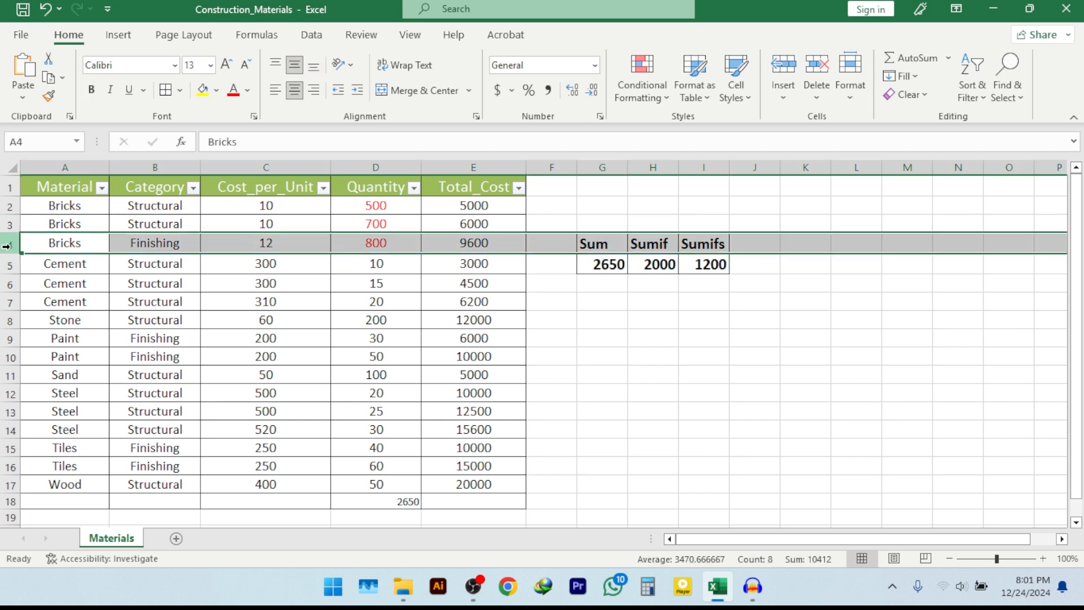
pyautogui.moveTo(88, 242); pyautogui.dragTo(358, 242)
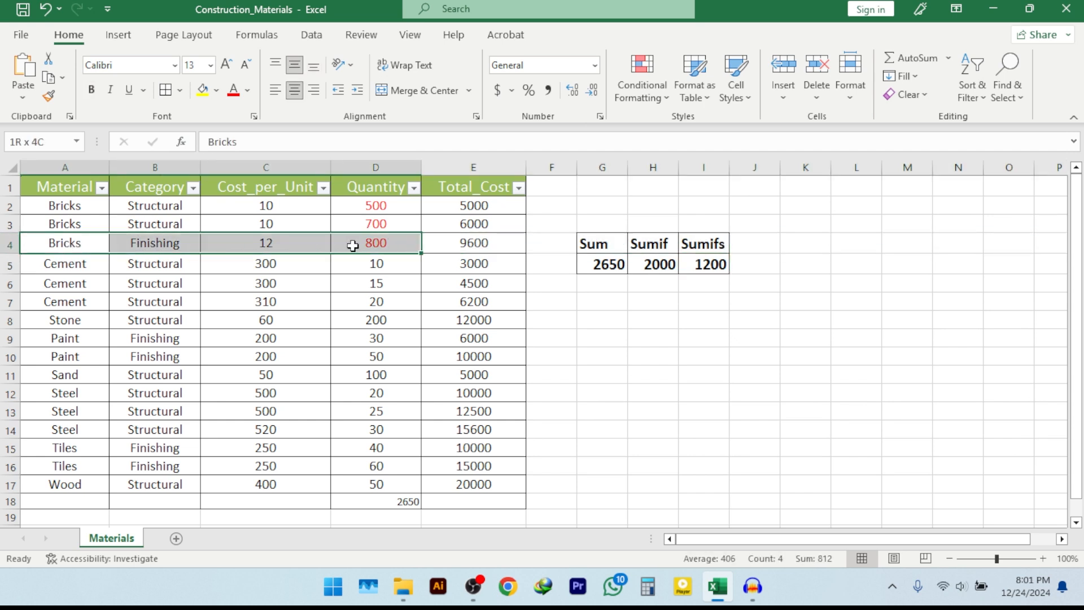
pyautogui.click(202, 90)
pyautogui.click(333, 321)
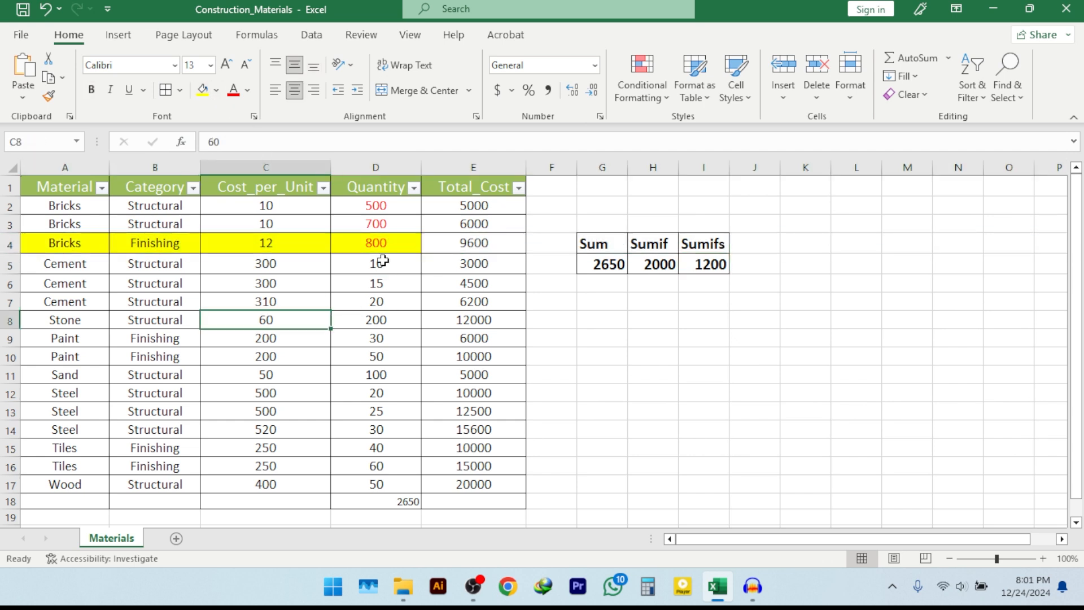
pyautogui.click(706, 263)
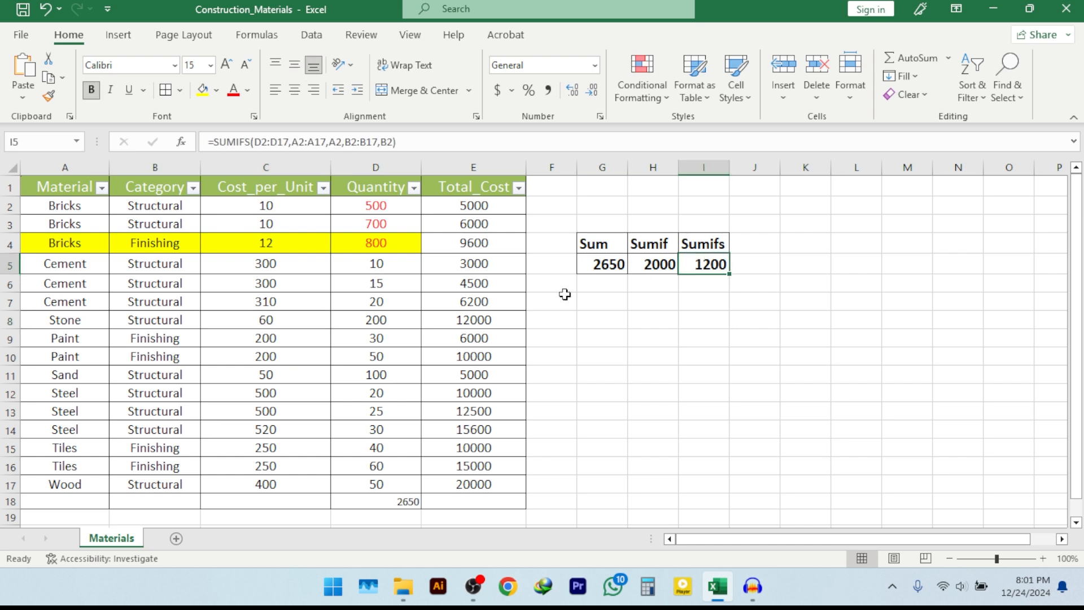
# Highlight the two Bricks Structural records in A2:D3 with a light purple fill
pyautogui.moveTo(48, 205); pyautogui.dragTo(356, 223)
pyautogui.click(216, 89)
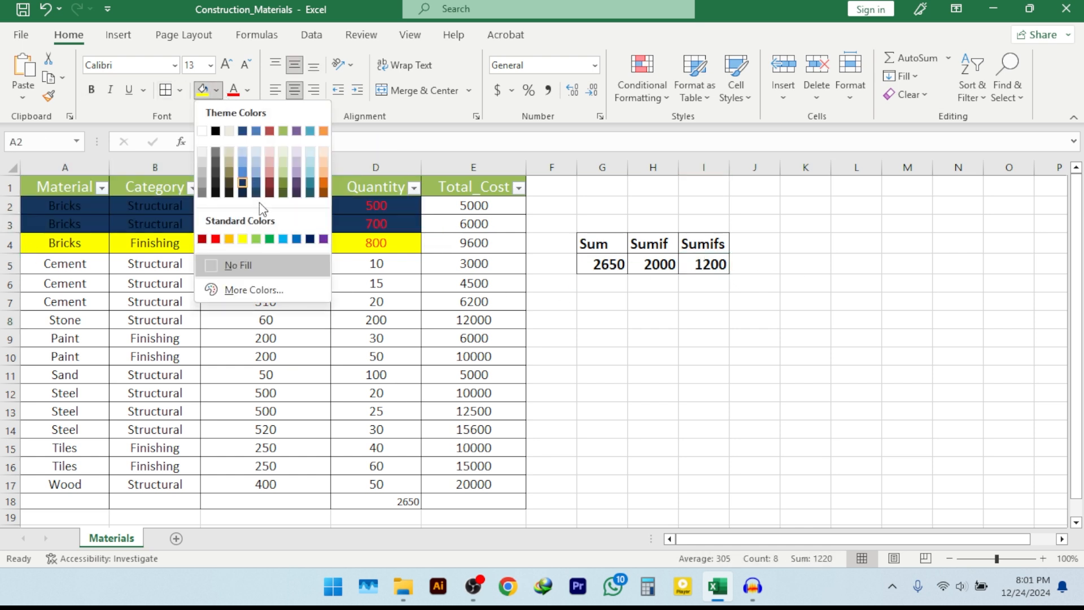
pyautogui.click(295, 164)
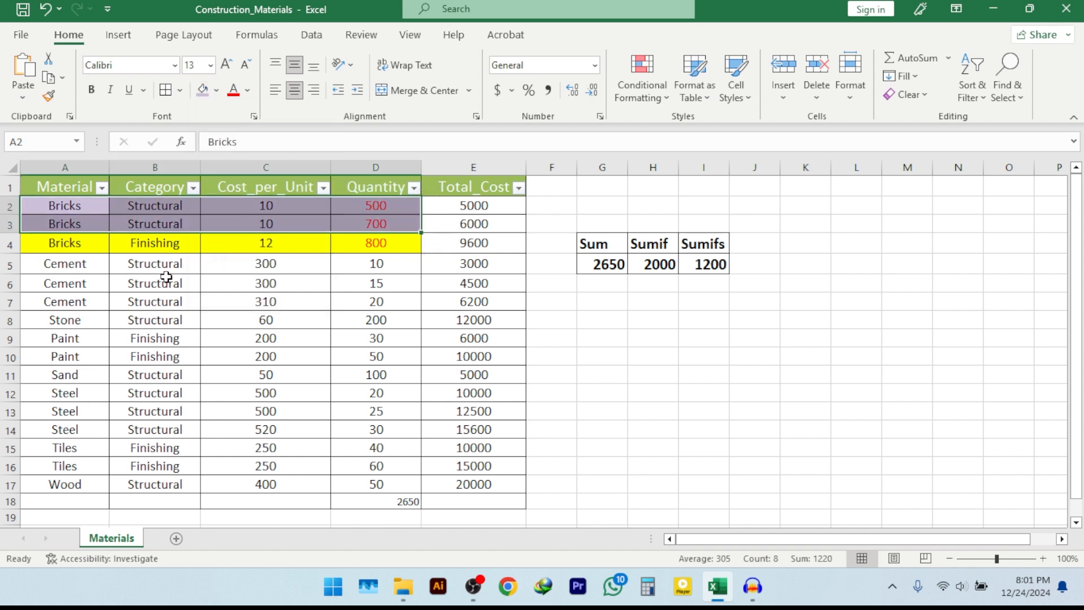
pyautogui.click(152, 265)
pyautogui.moveTo(59, 207); pyautogui.dragTo(360, 226)
pyautogui.click(367, 224)
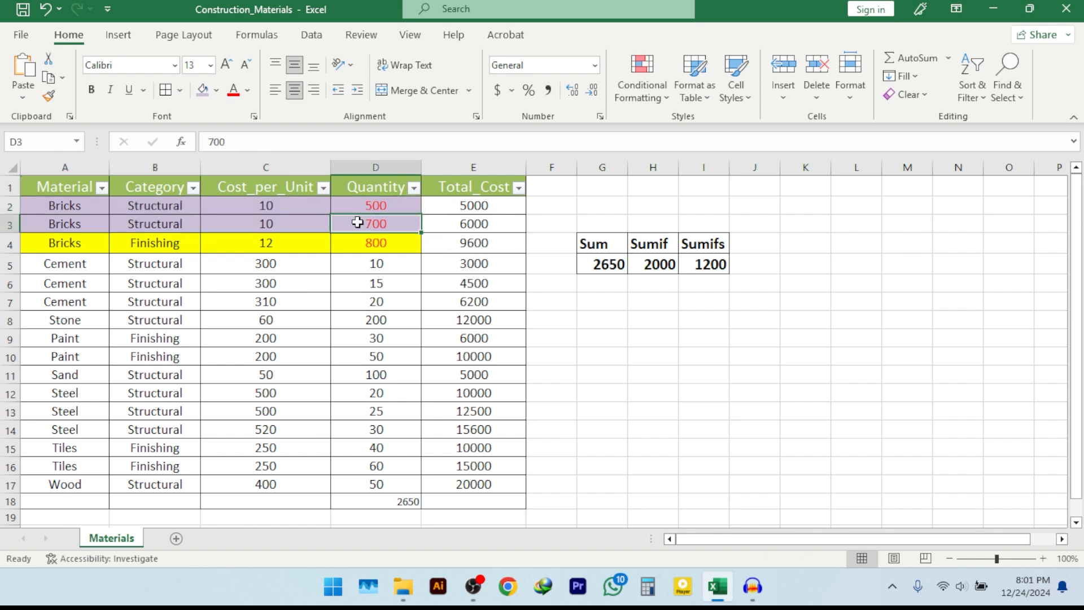
# Change the quantity of the first Bricks Structural record in D2 to 600
pyautogui.click(706, 265)
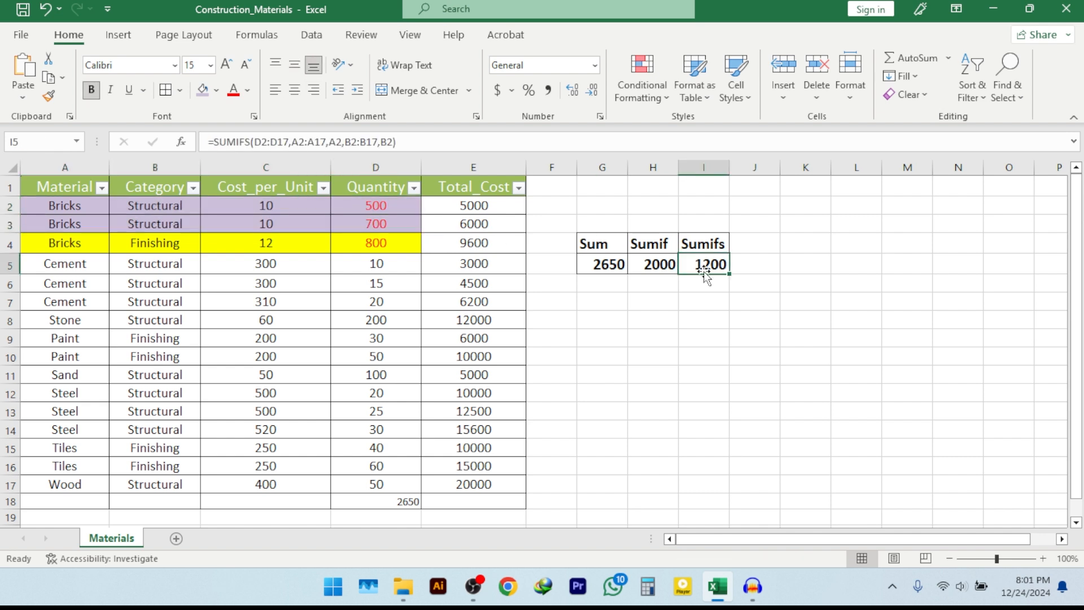
pyautogui.click(368, 207)
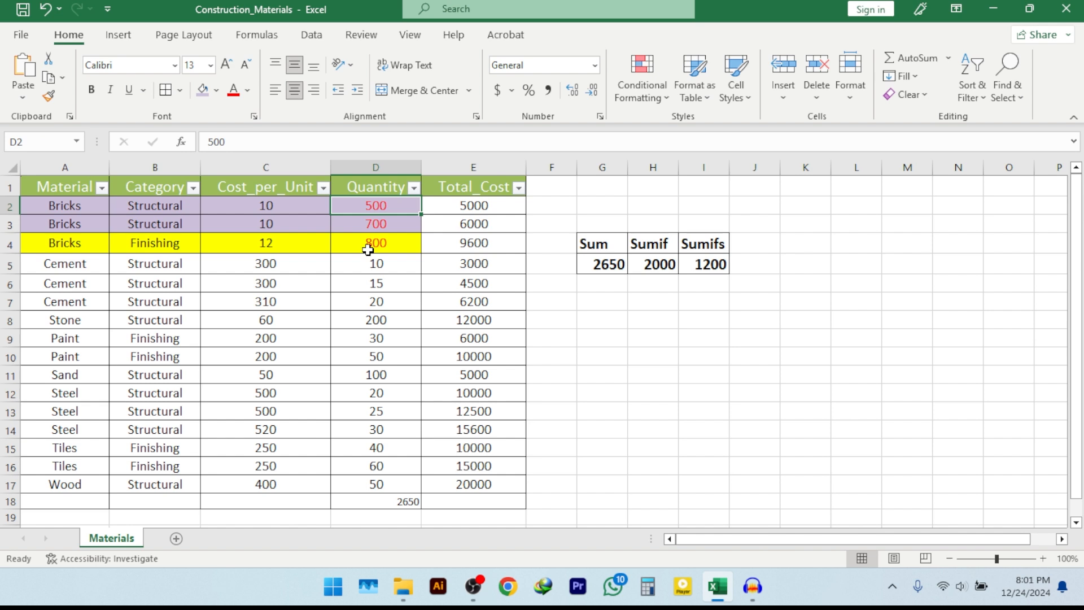
pyautogui.write('600')
pyautogui.press('Return')
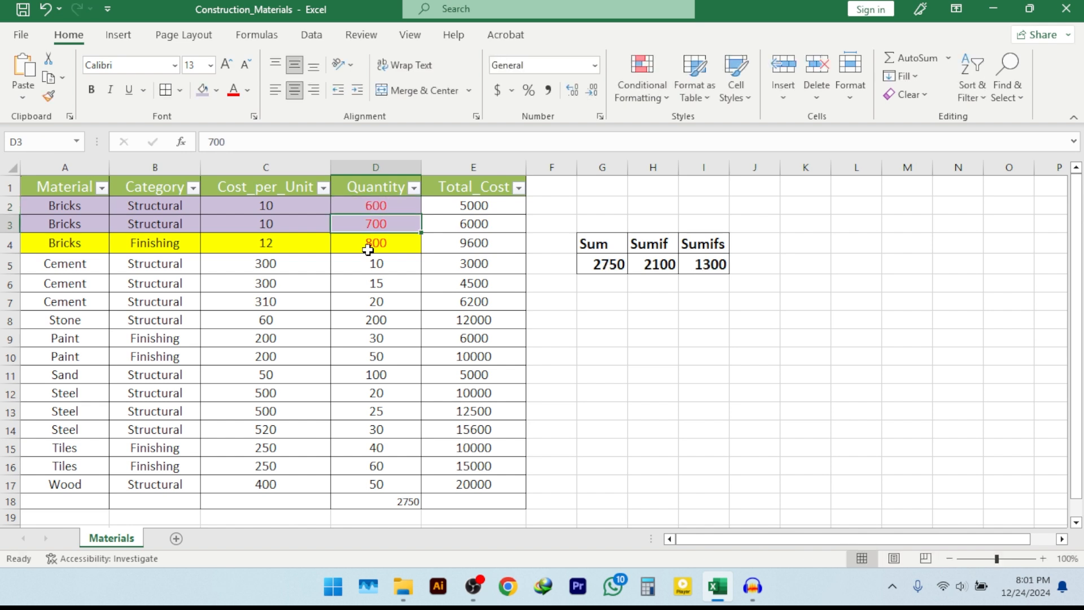
# Check the Sum, Sumif and Sumifs results in G5:I5 against the Bricks rows, their categories and their quantities in D2:D4
pyautogui.click(654, 247)
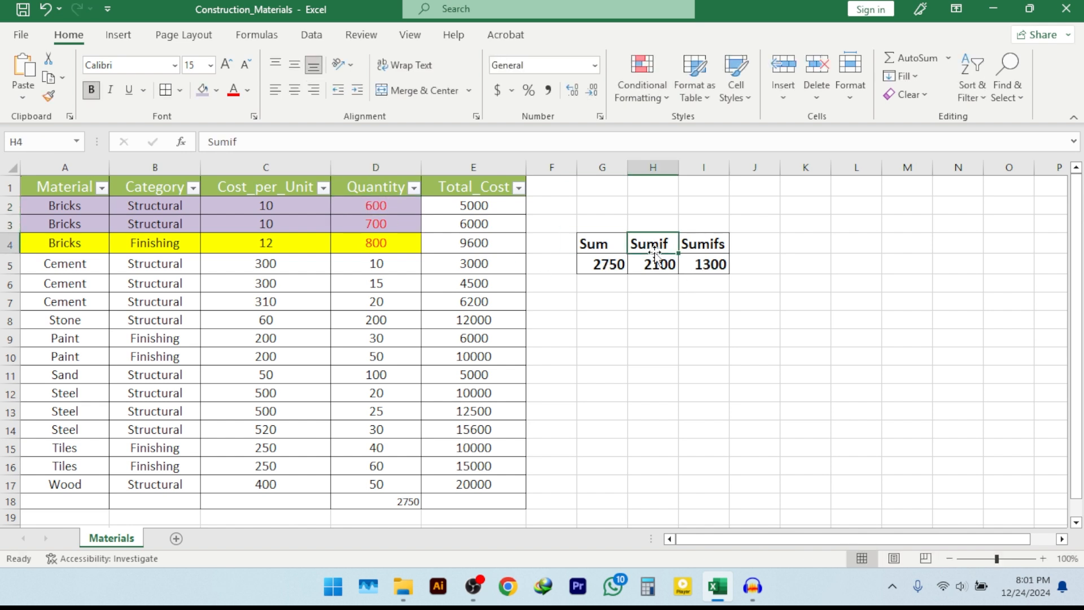
pyautogui.moveTo(66, 206); pyautogui.dragTo(62, 243)
pyautogui.moveTo(395, 207); pyautogui.dragTo(394, 244)
pyautogui.click(656, 268)
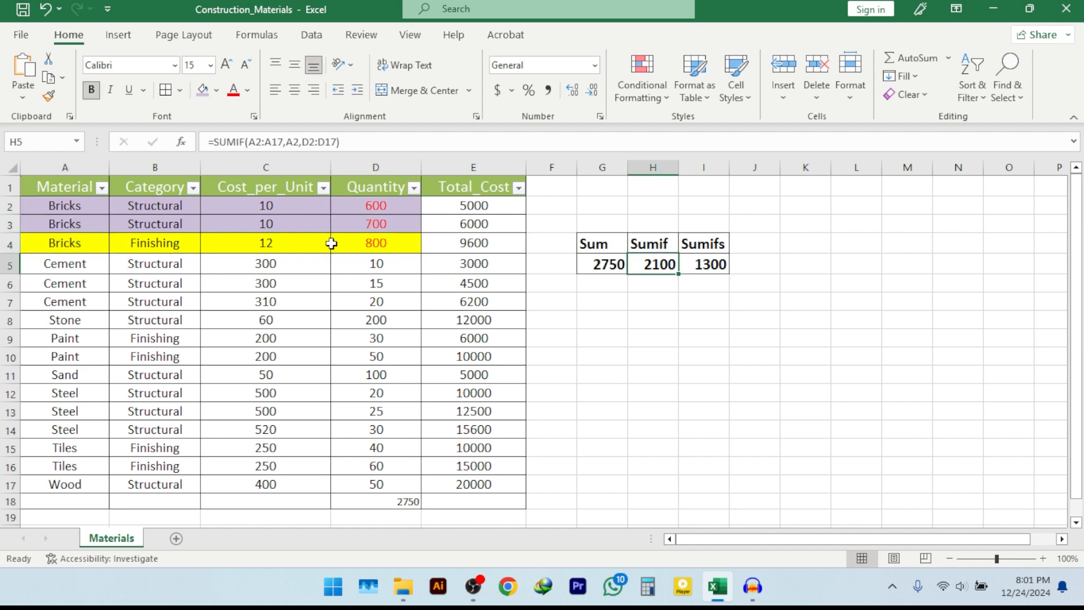
pyautogui.moveTo(131, 204); pyautogui.dragTo(148, 222)
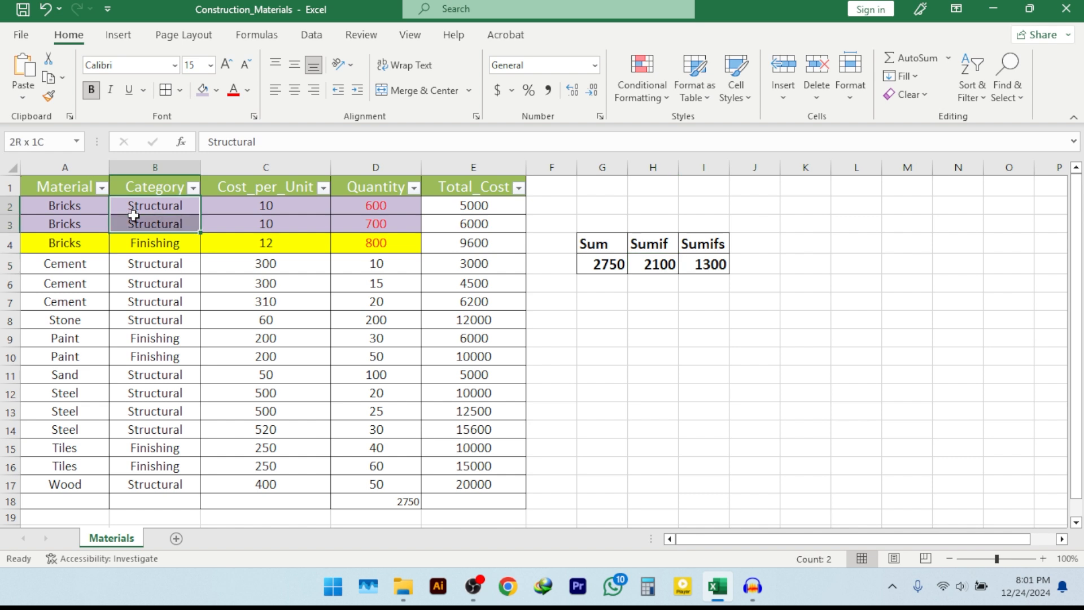
pyautogui.moveTo(361, 206); pyautogui.dragTo(365, 221)
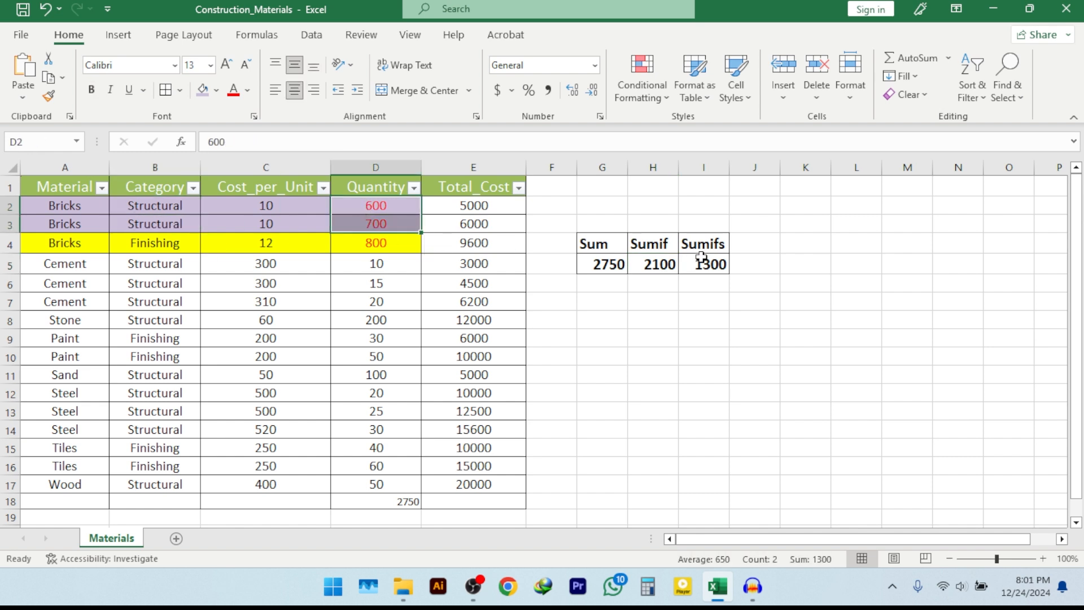
pyautogui.moveTo(709, 246); pyautogui.dragTo(711, 261)
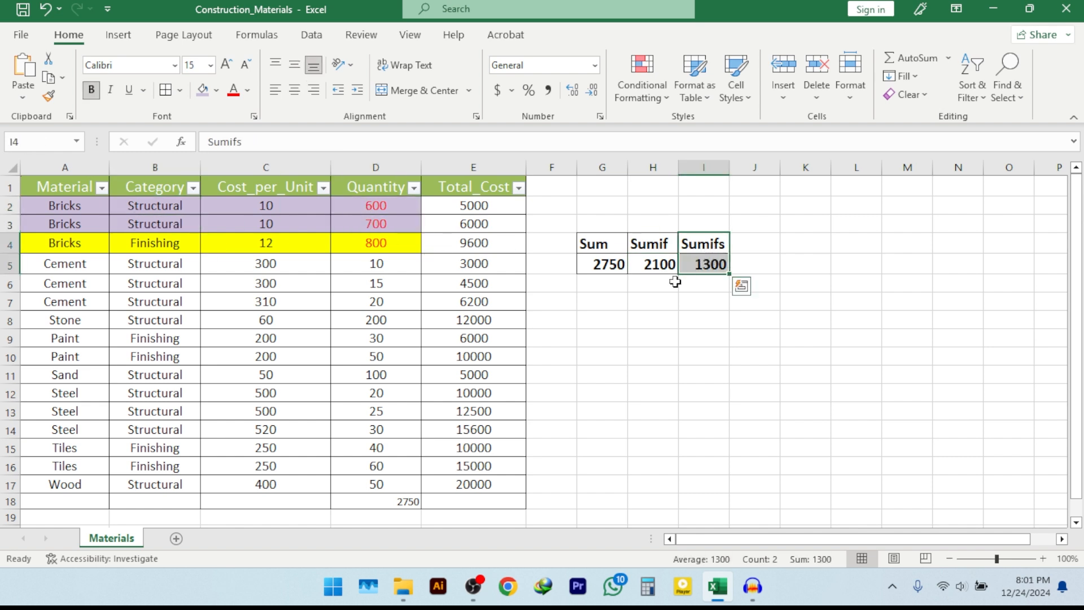
pyautogui.click(598, 266)
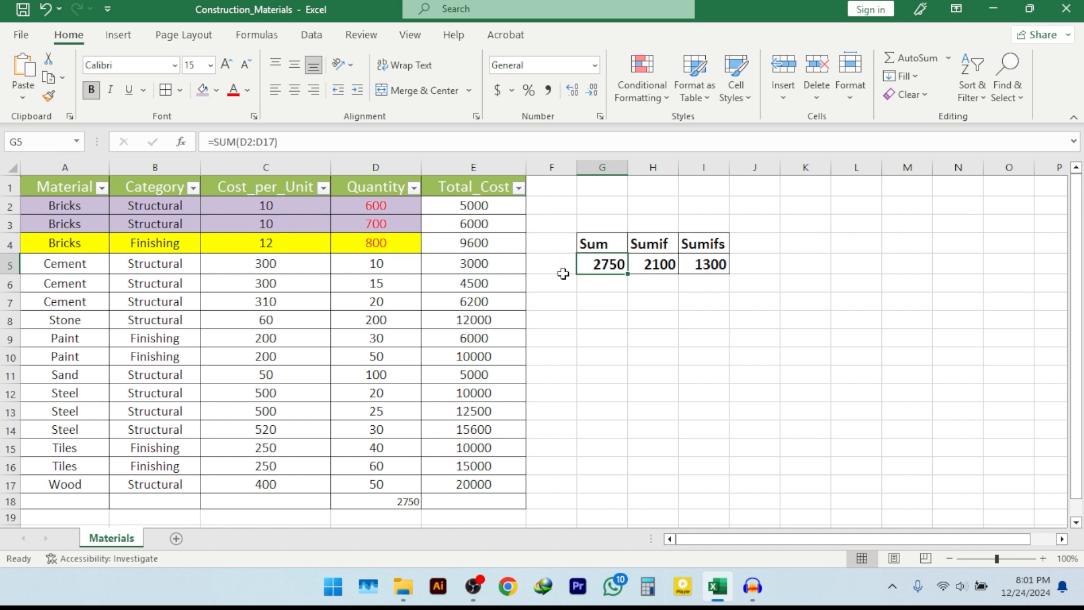
pyautogui.click(638, 243)
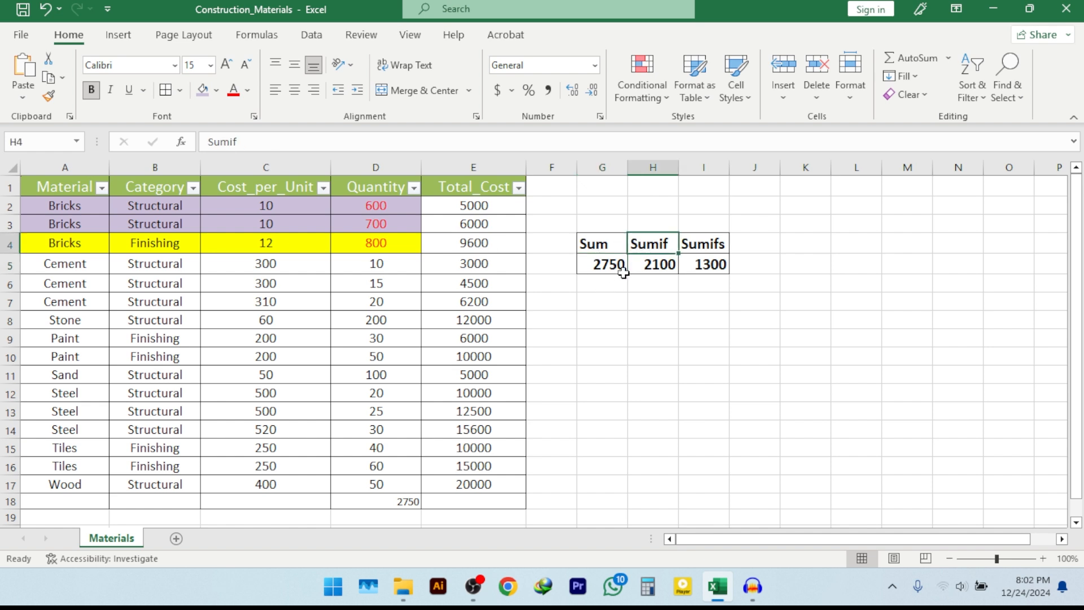
pyautogui.press('Right')
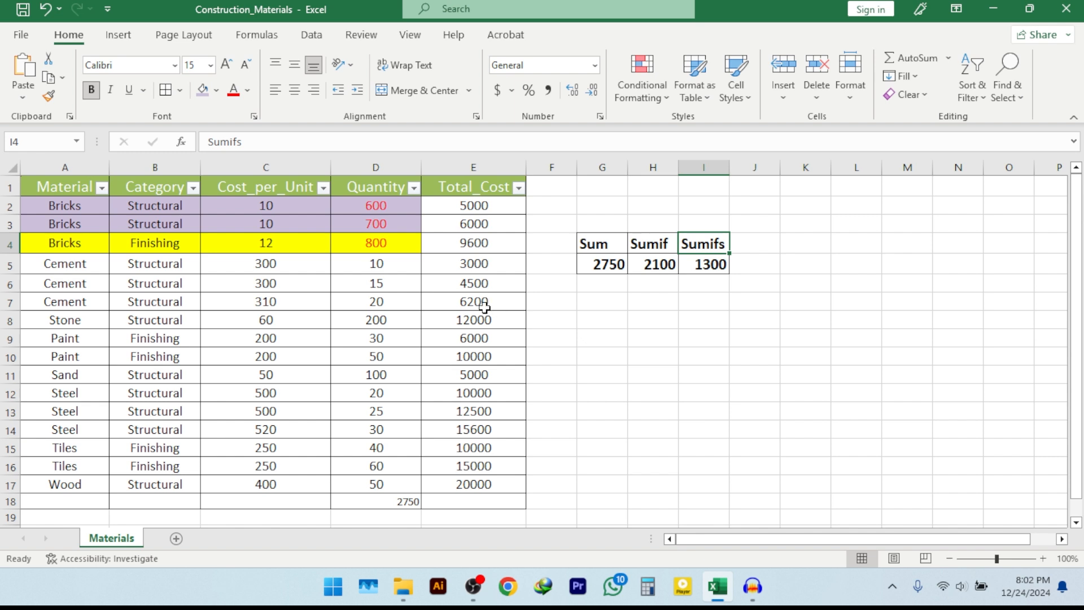
pyautogui.click(609, 288)
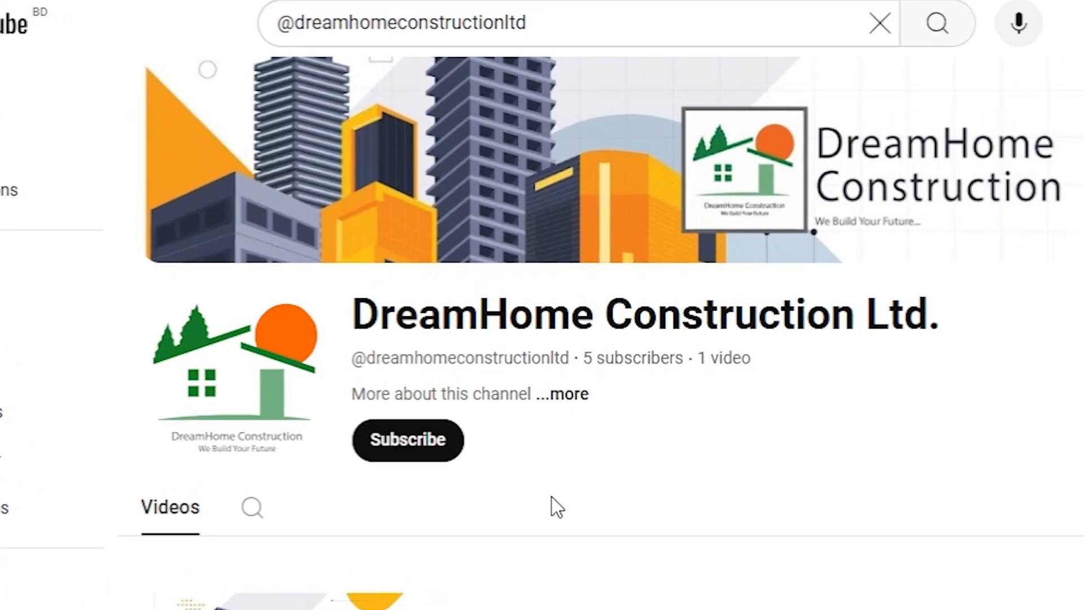
# On YouTube, subscribe to the DreamHome Construction Ltd. channel and set its notifications to All
pyautogui.click(415, 480)
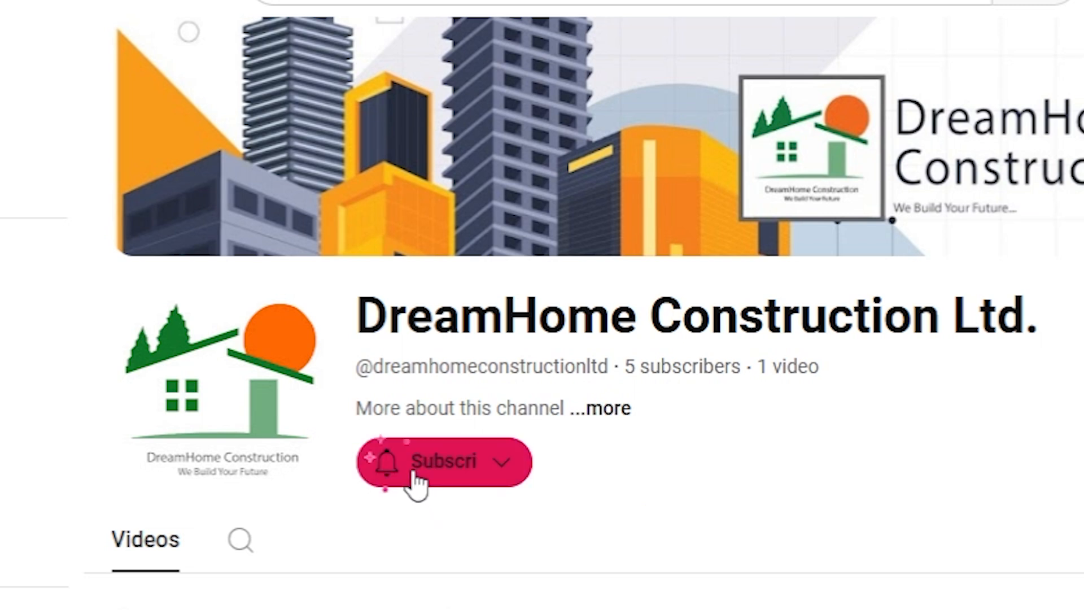
pyautogui.click(533, 473)
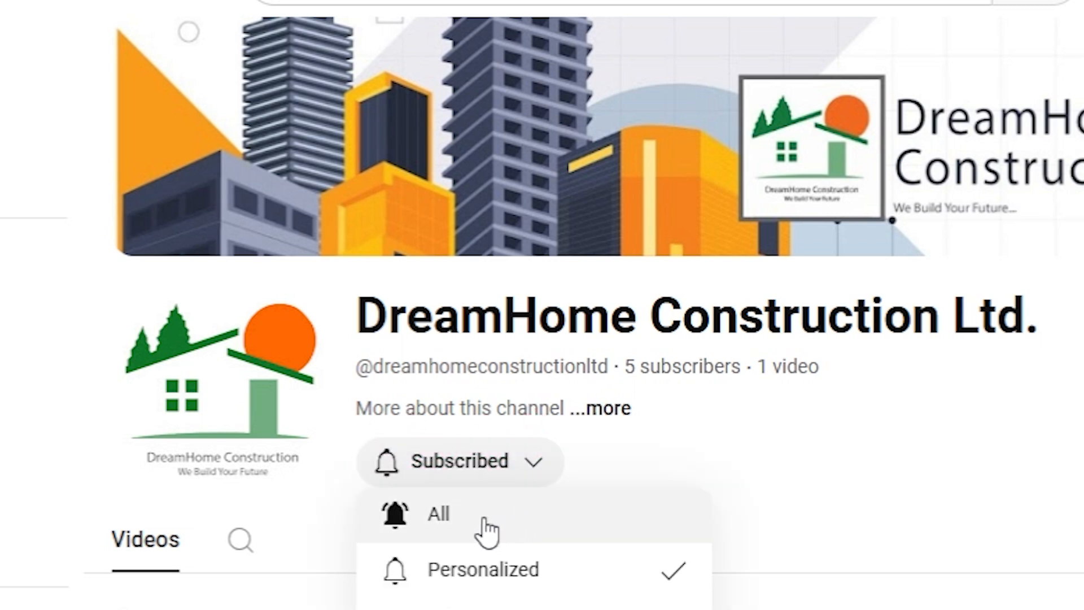
pyautogui.click(487, 531)
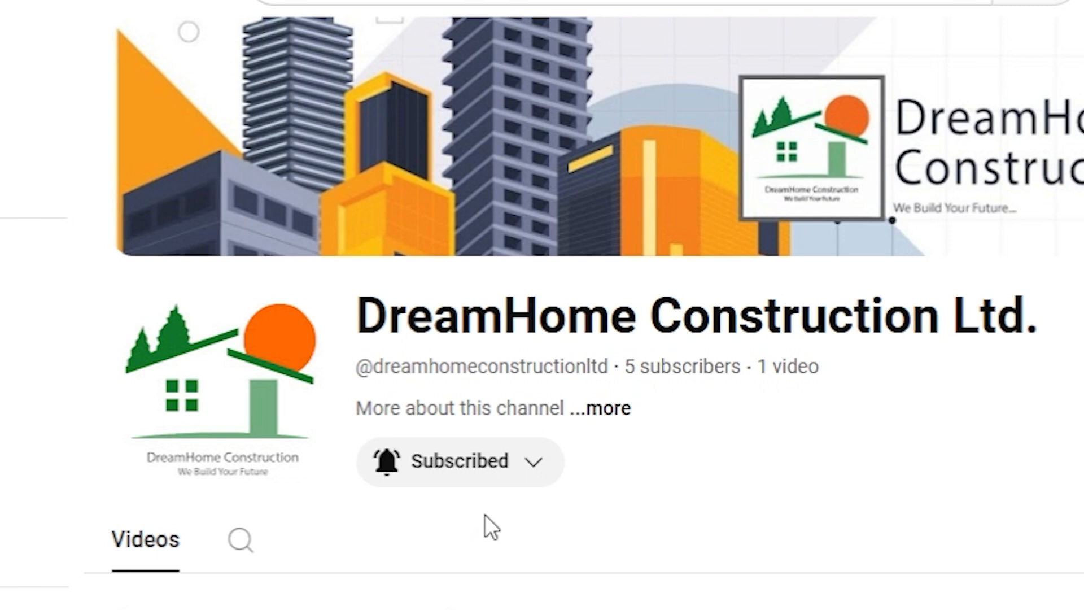